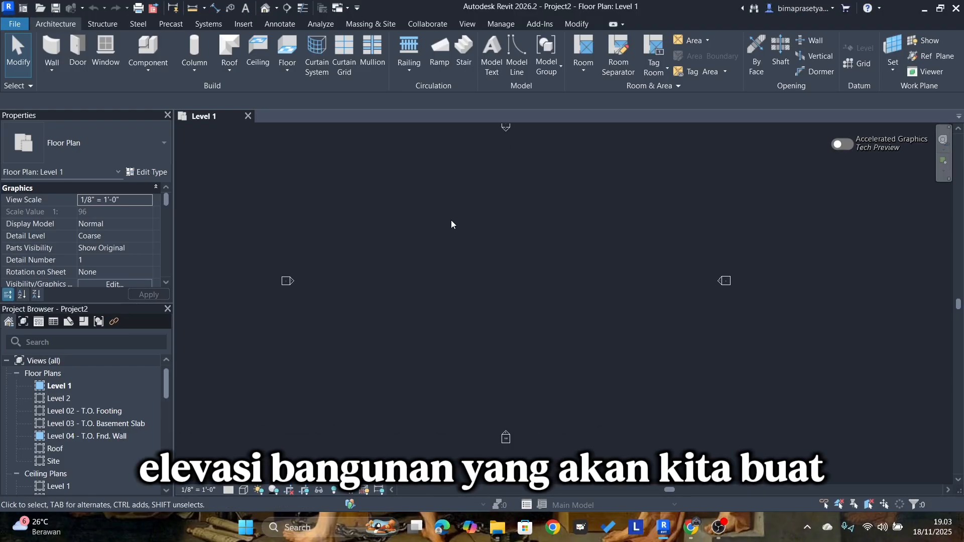
Check that the Project Browser is enabled among the displayable browsers.
{"action": "middle_click_drag", "start_coordinate": [496, 189], "coordinate": [506, 210]}
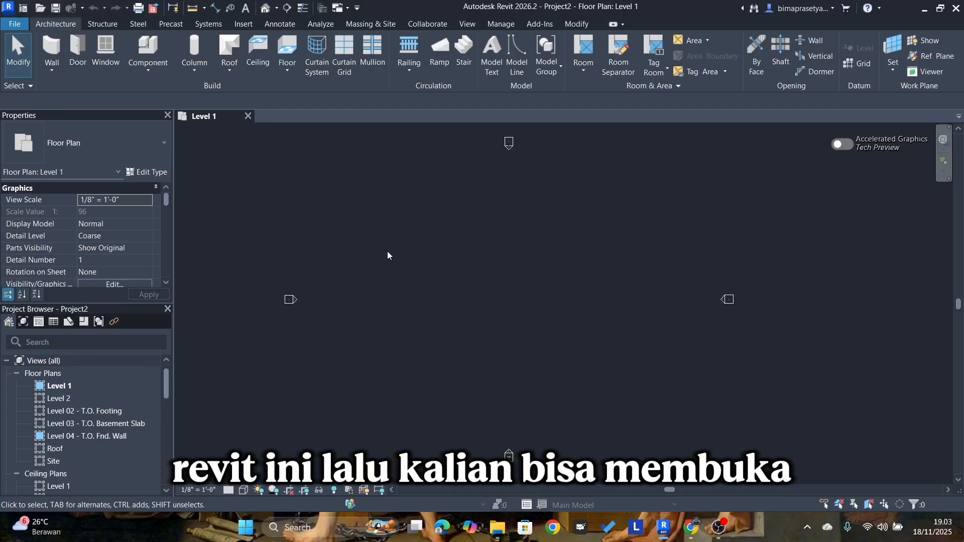
{"action": "scroll", "coordinate": [93, 414], "scroll_direction": "down", "scroll_amount": 10}
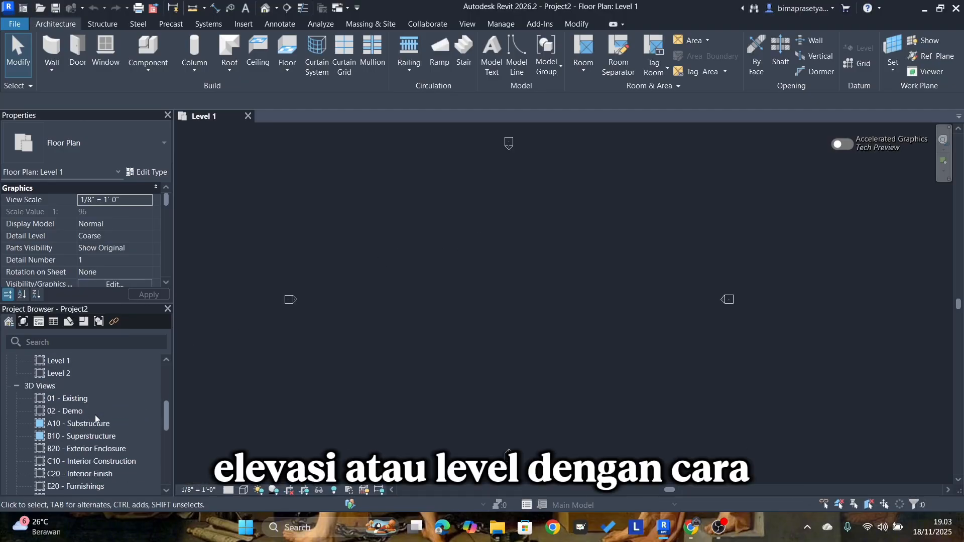
{"action": "right_click", "coordinate": [321, 305]}
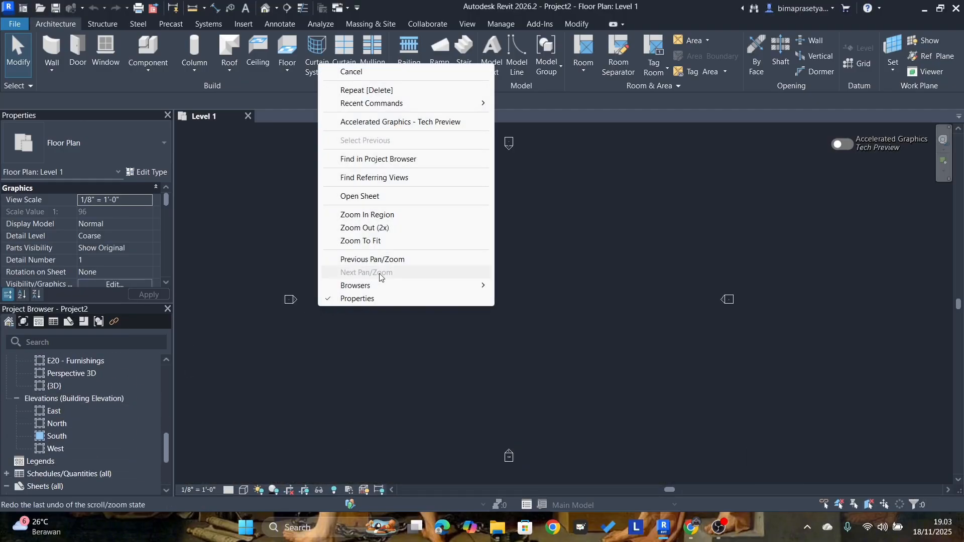
{"action": "mouse_move", "coordinate": [381, 287]}
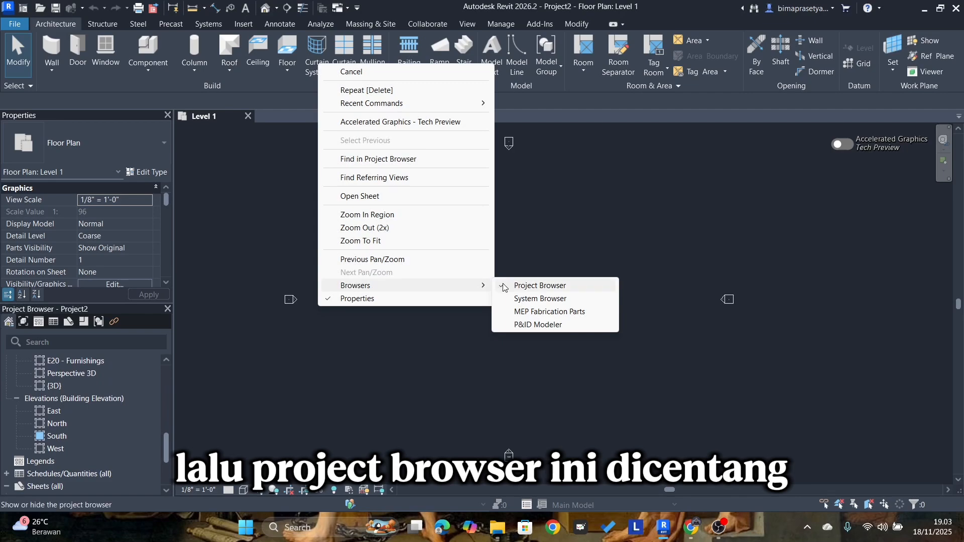
{"action": "left_click", "coordinate": [590, 224]}
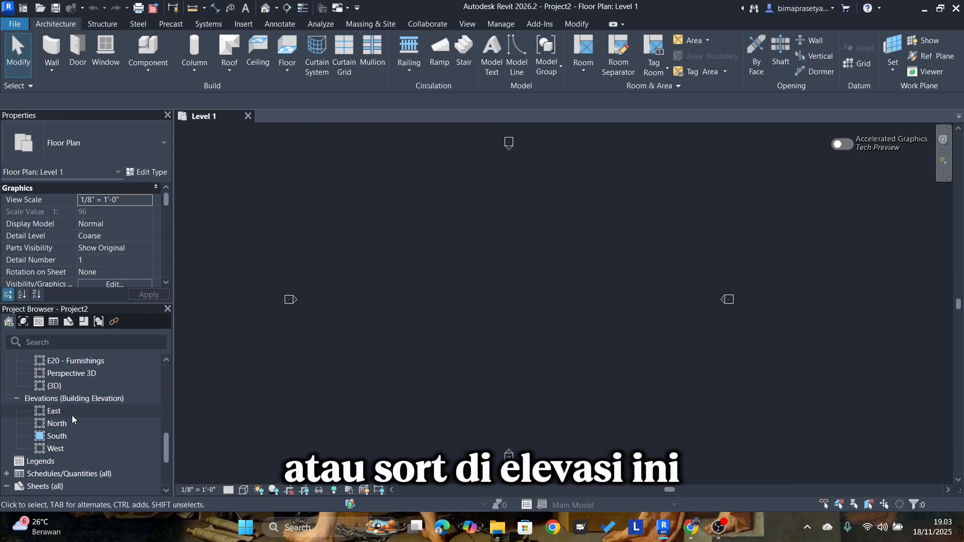
Open the East building elevation view.
{"action": "scroll", "coordinate": [75, 405], "scroll_direction": "up", "scroll_amount": 8}
{"action": "scroll", "coordinate": [74, 405], "scroll_direction": "down", "scroll_amount": 10}
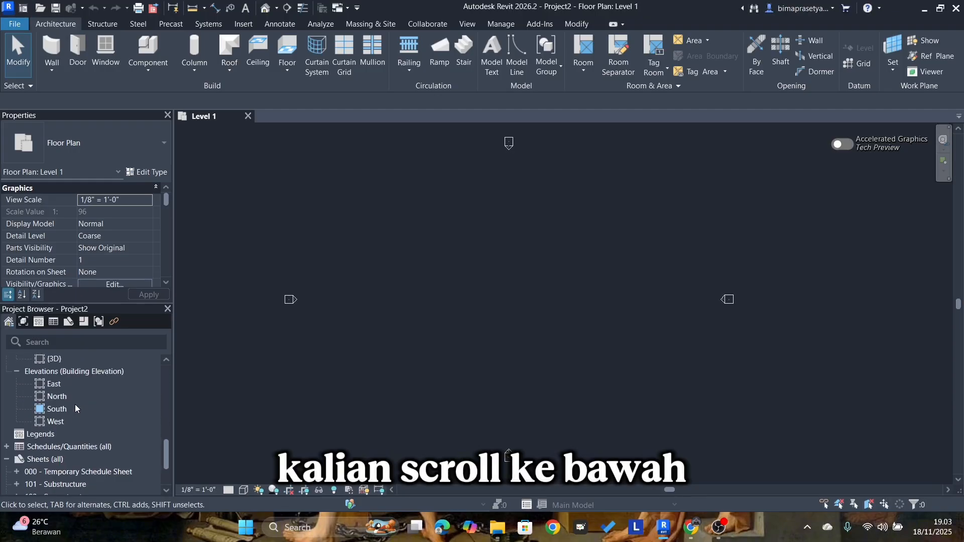
{"action": "scroll", "coordinate": [65, 452], "scroll_direction": "up", "scroll_amount": 2}
{"action": "double_click", "coordinate": [62, 468]}
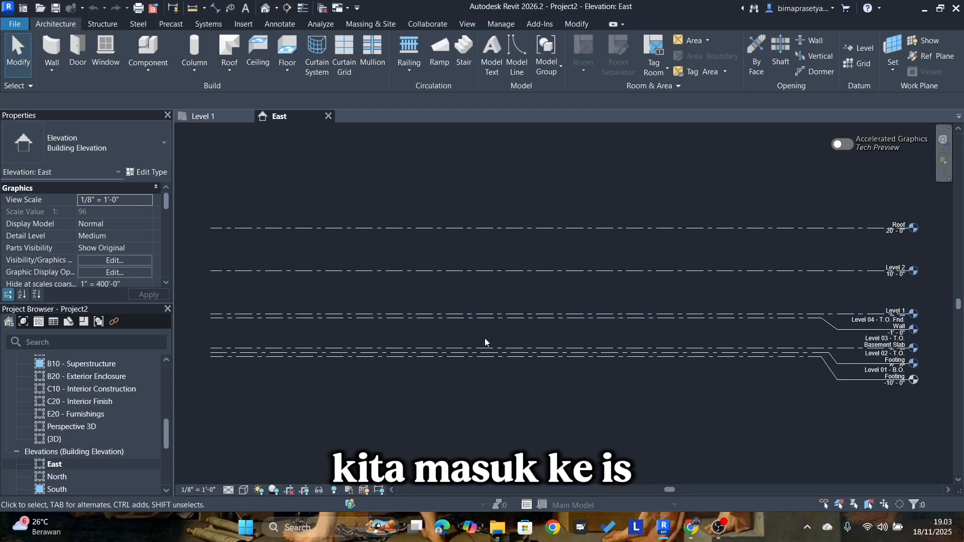
Delete all existing levels in the East elevation, together with their dependent elements and views.
{"action": "scroll", "coordinate": [550, 380], "scroll_direction": "down", "scroll_amount": 2}
{"action": "middle_click_drag", "start_coordinate": [549, 381], "coordinate": [515, 378]}
{"action": "left_click_drag", "start_coordinate": [835, 429], "coordinate": [574, 210]}
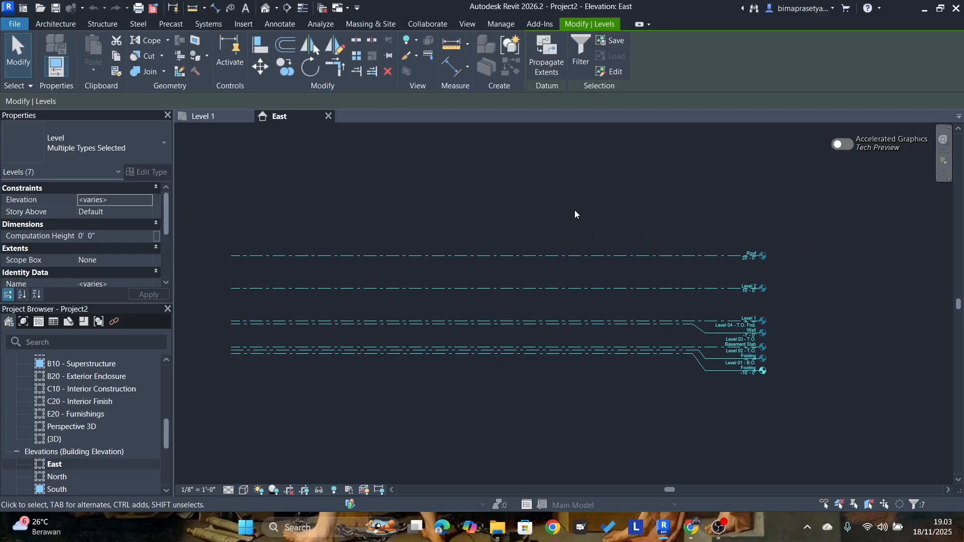
{"action": "key", "text": "Delete"}
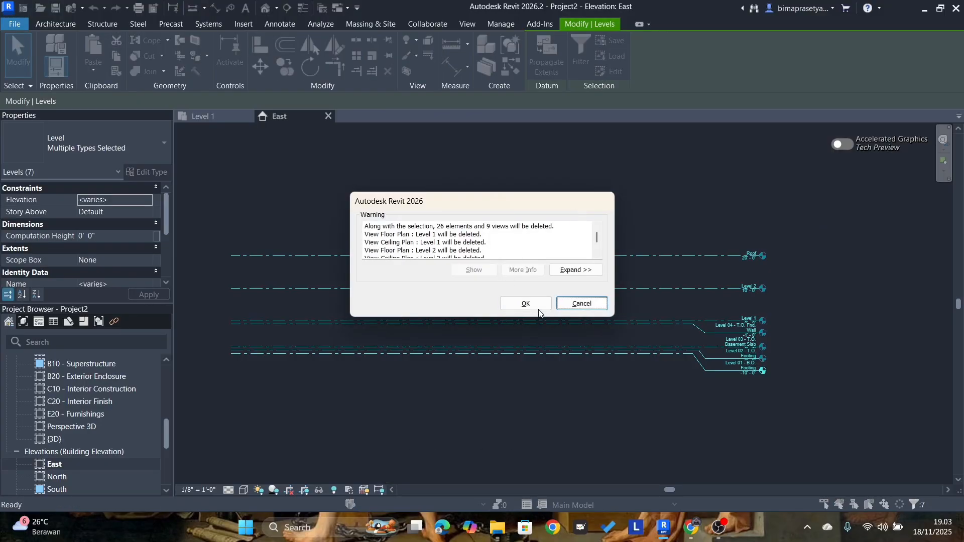
{"action": "left_click", "coordinate": [538, 307]}
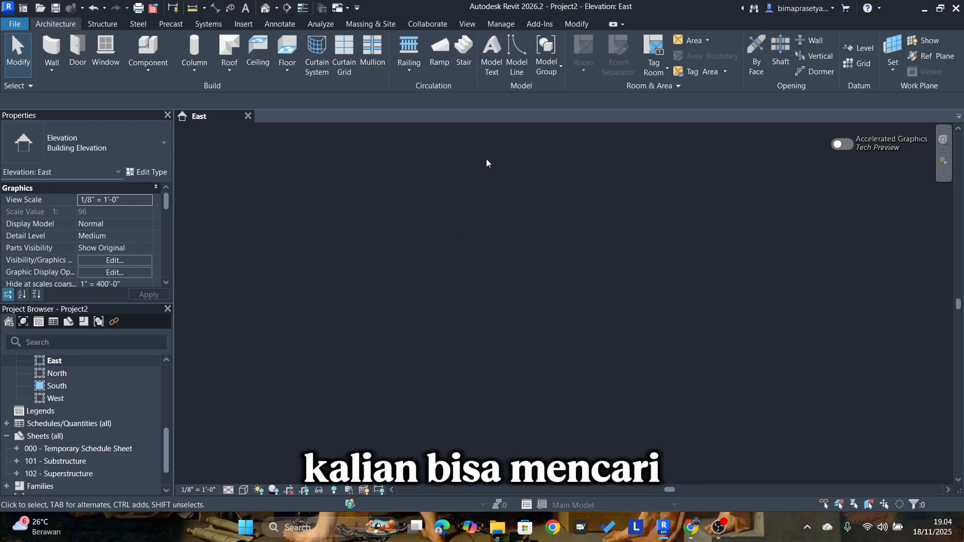
Draw one horizontal level line across the East elevation at an elevation of about 1' 9", with its head on the right.
{"action": "left_click", "coordinate": [863, 46]}
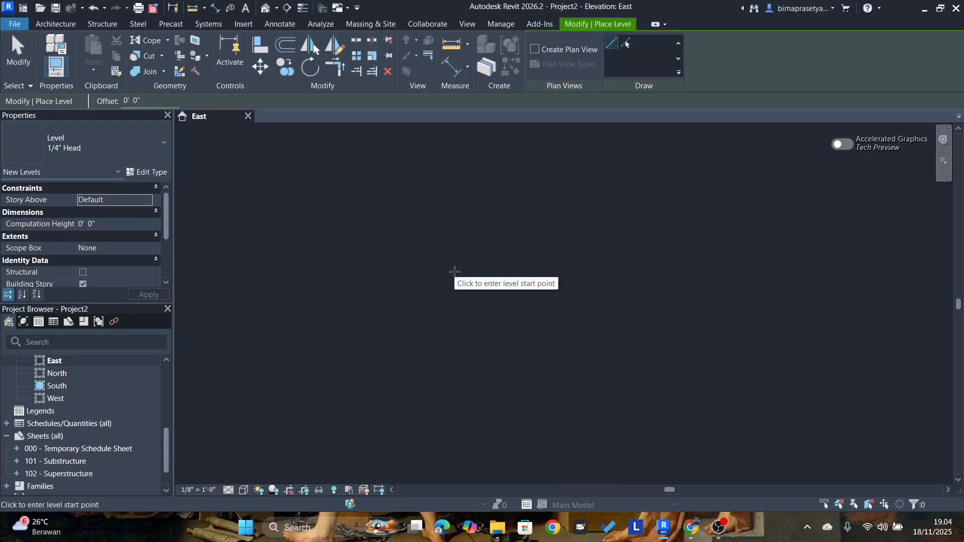
{"action": "left_click", "coordinate": [299, 327]}
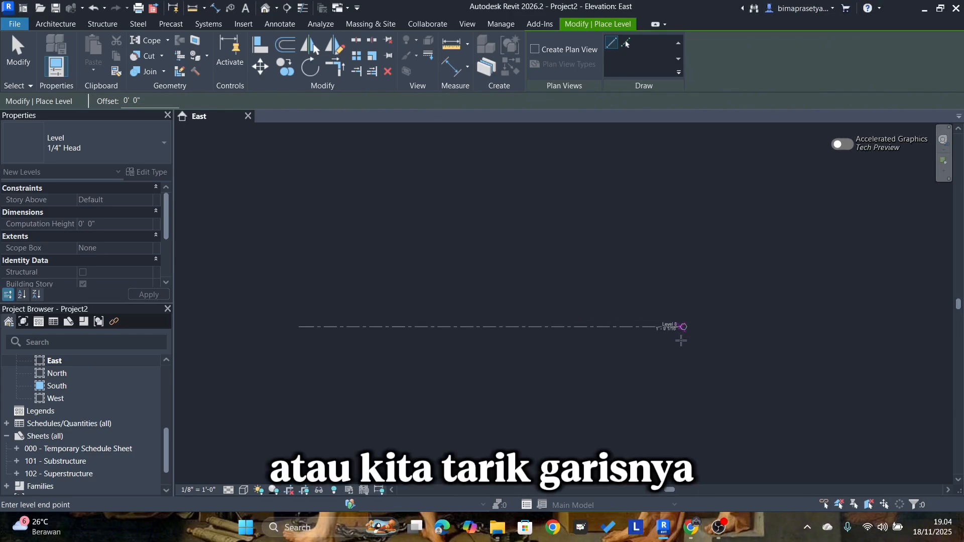
{"action": "left_click", "coordinate": [683, 339]}
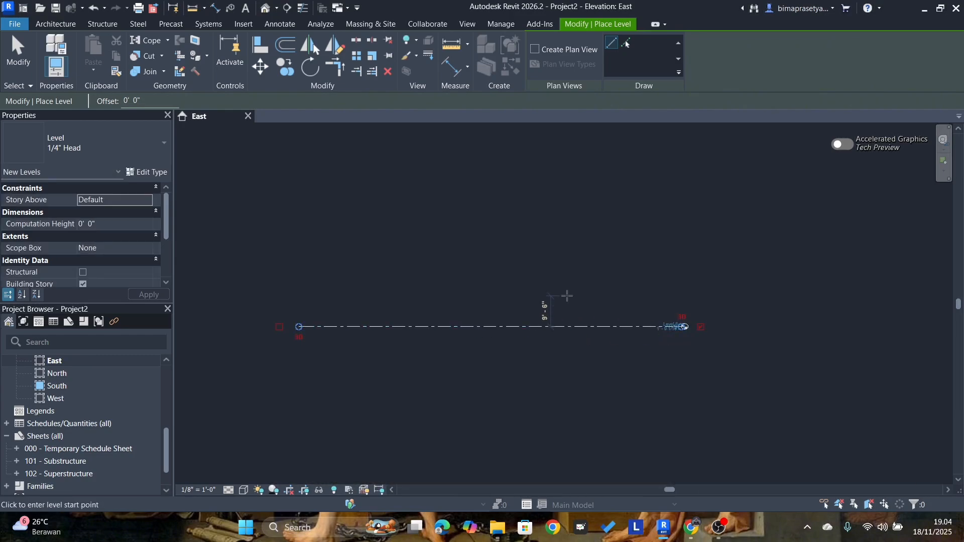
{"action": "key", "text": "Escape"}
{"action": "key", "text": "Escape"}
{"action": "scroll", "coordinate": [667, 337], "scroll_direction": "up", "scroll_amount": 2}
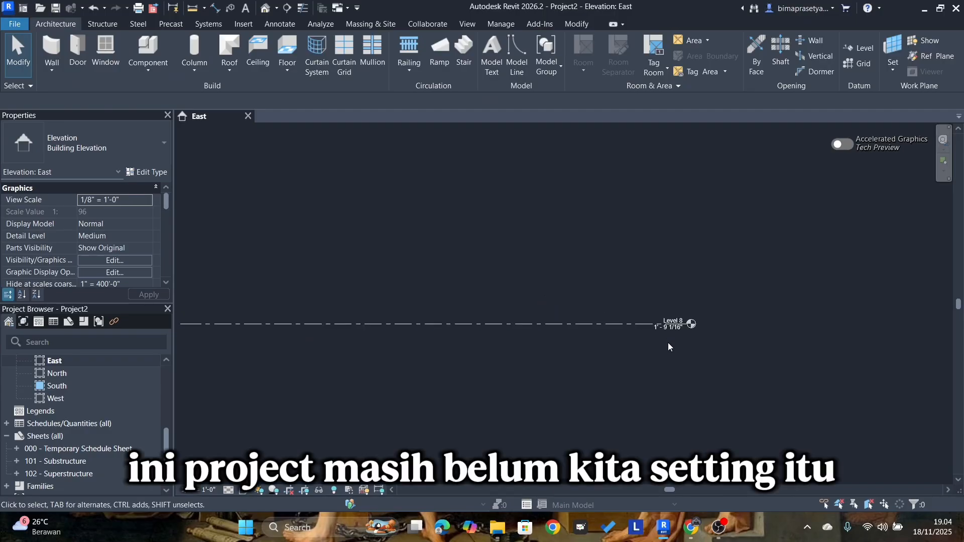
{"action": "key", "text": "u"}
{"action": "key", "text": "n"}
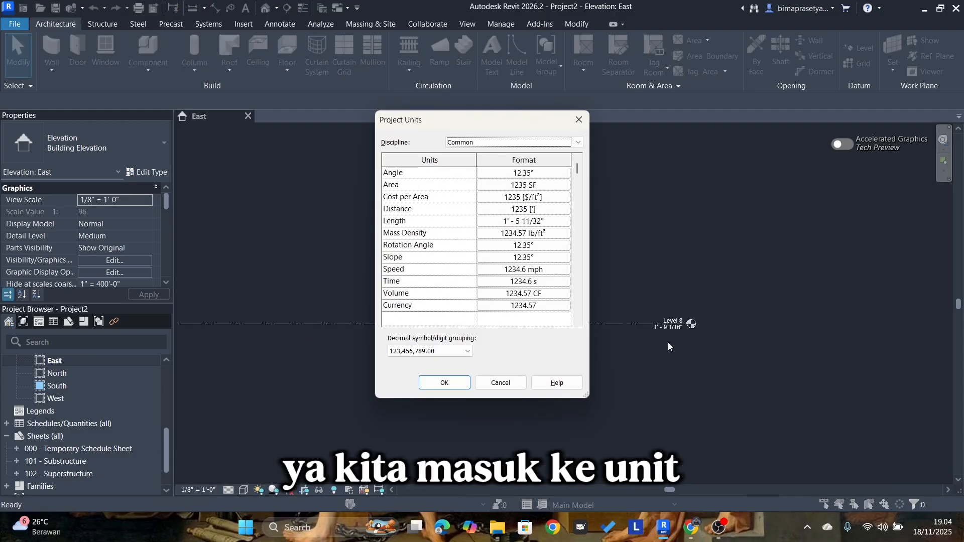
{"action": "left_click", "coordinate": [578, 119]}
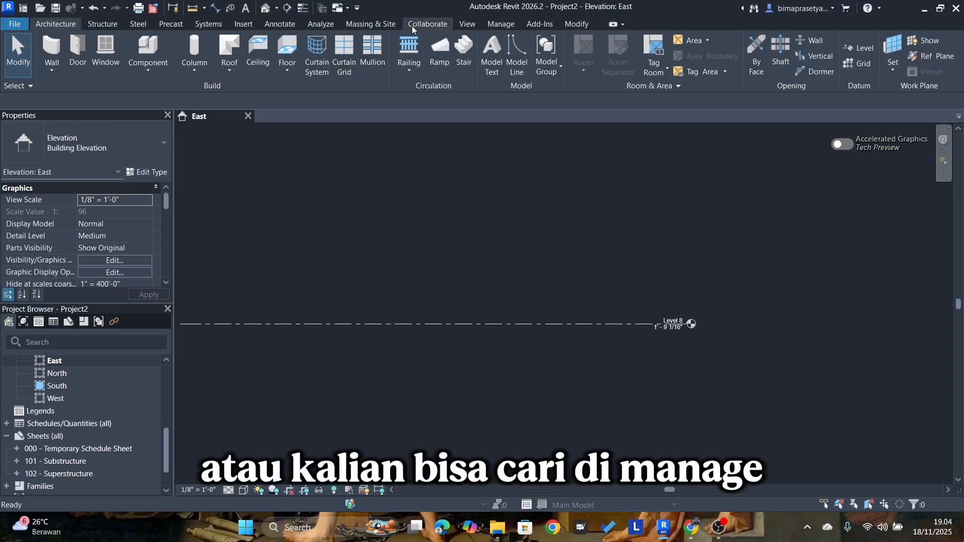
Set the Length format in the project units to Centimeters.
{"action": "left_click", "coordinate": [505, 28]}
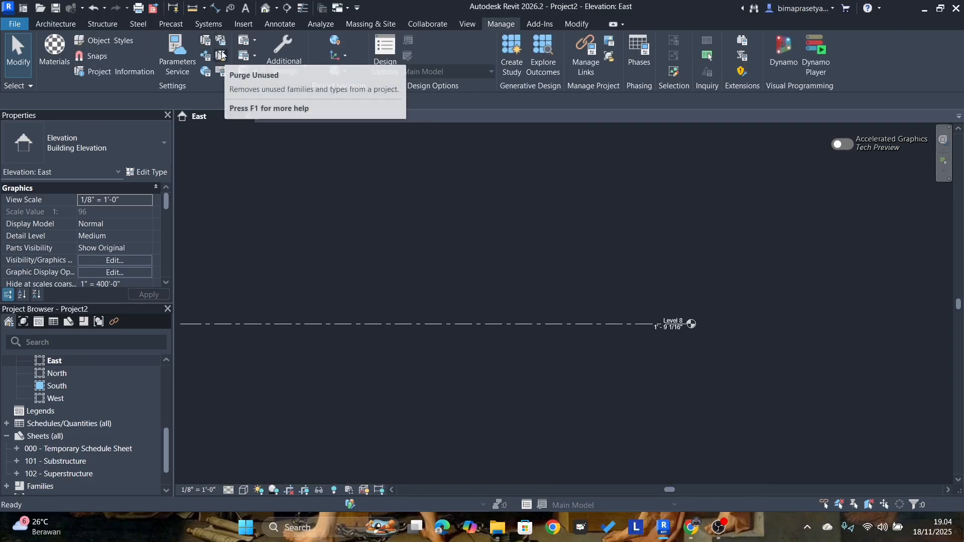
{"action": "left_click", "coordinate": [221, 71]}
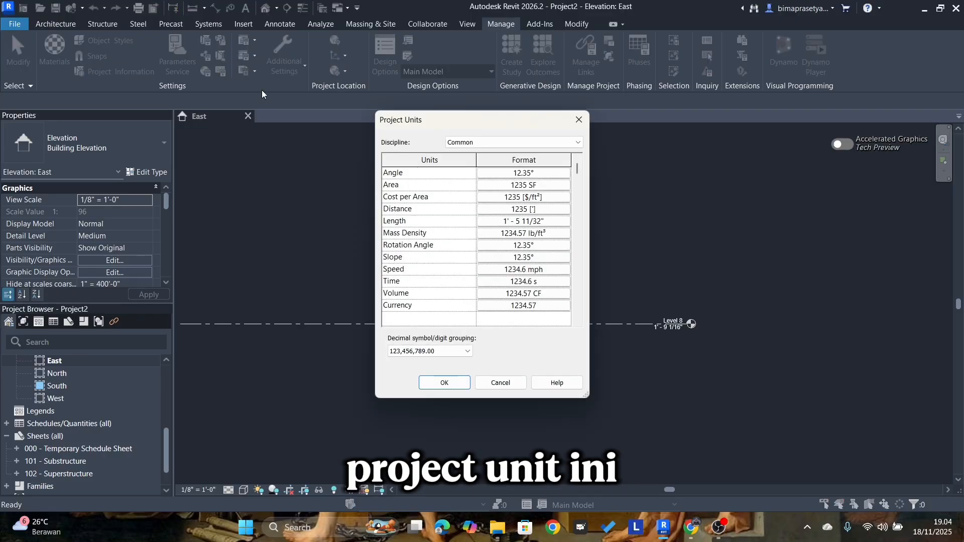
{"action": "left_click", "coordinate": [561, 220]}
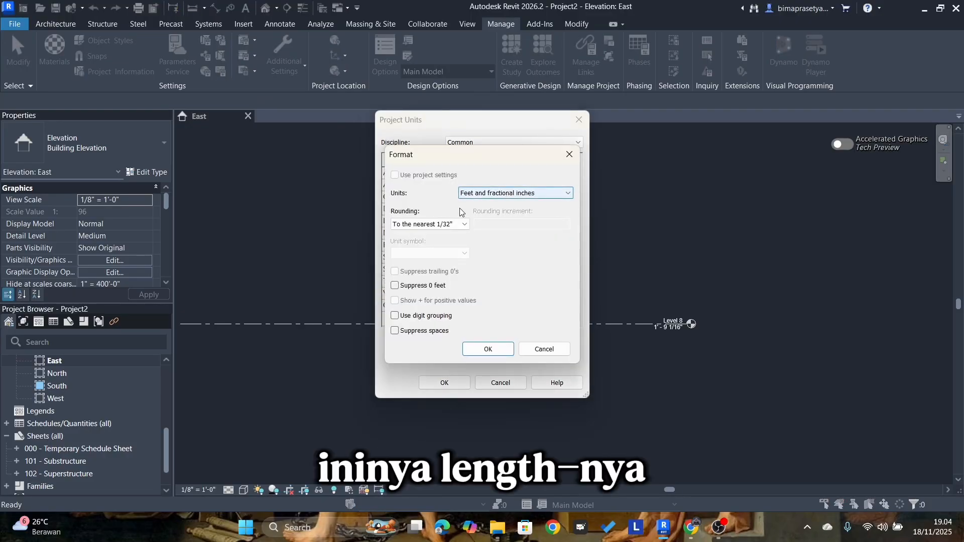
{"action": "left_click", "coordinate": [458, 227]}
{"action": "left_click", "coordinate": [427, 275]}
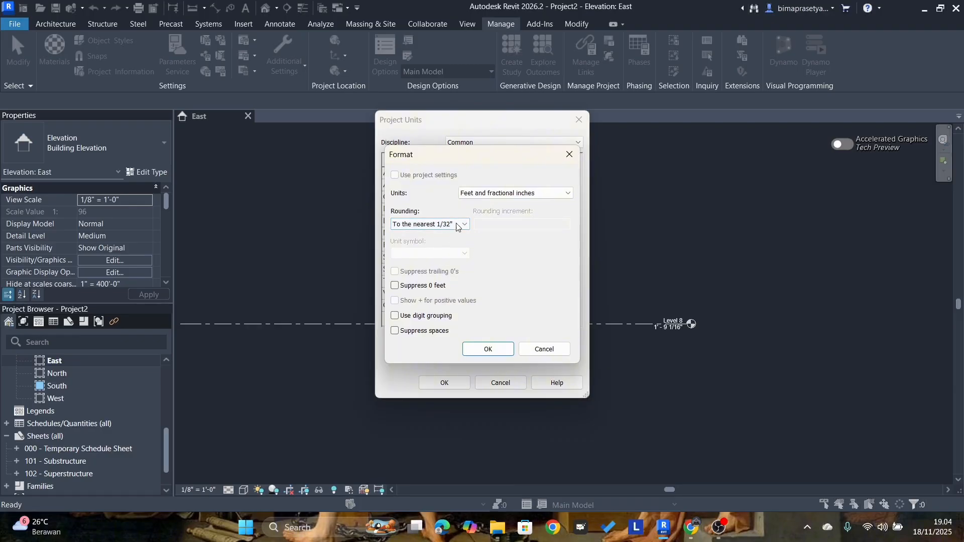
{"action": "left_click", "coordinate": [491, 193]}
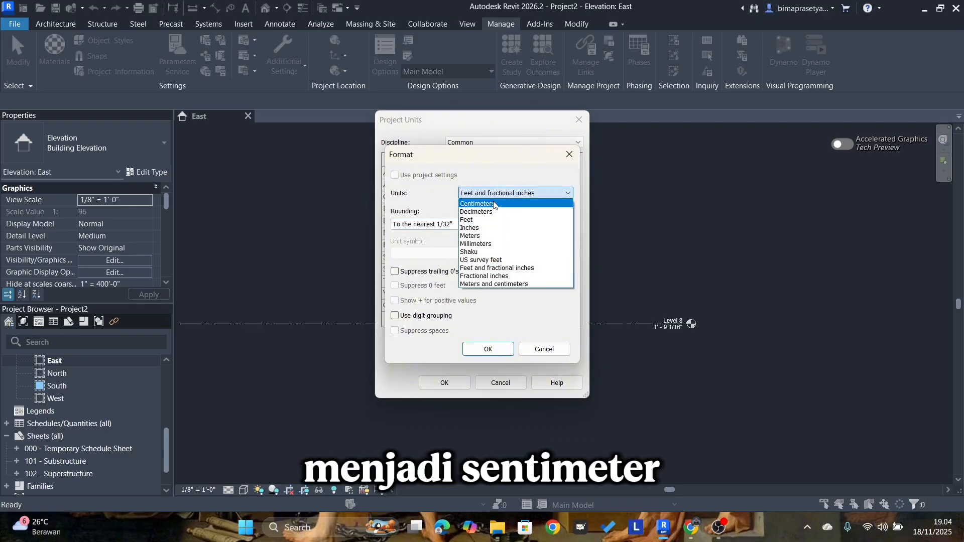
{"action": "left_click", "coordinate": [493, 203]}
{"action": "left_click", "coordinate": [488, 349]}
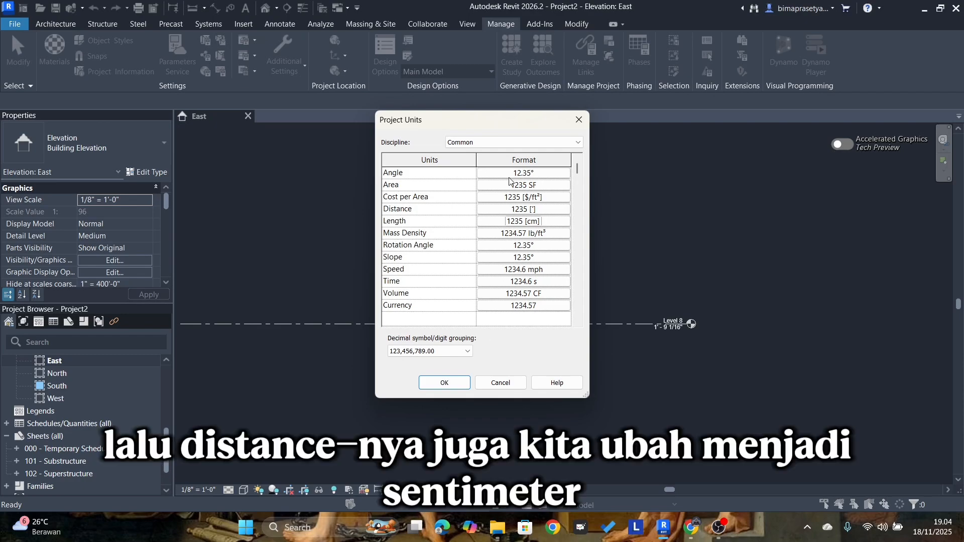
Set the Distance format to Centimeters and apply the project units.
{"action": "left_click", "coordinate": [532, 208]}
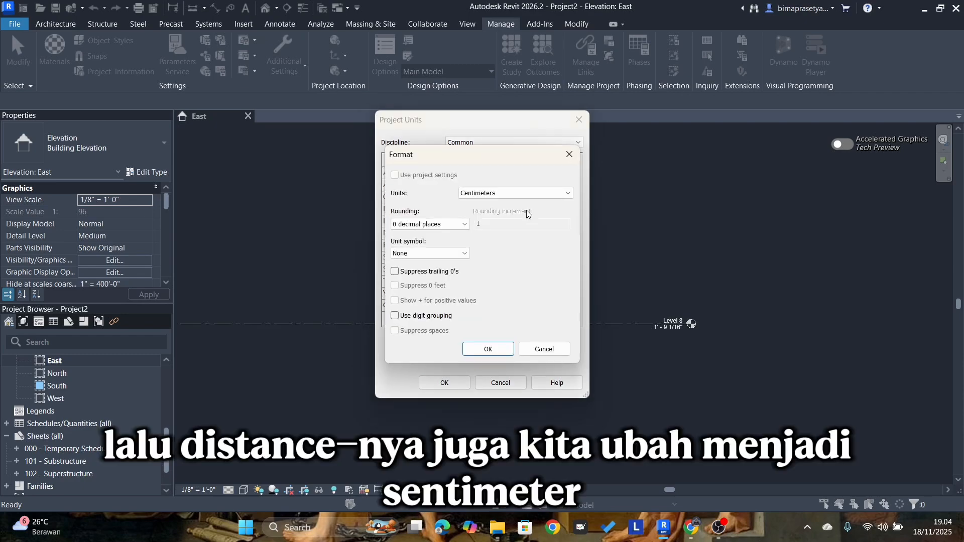
{"action": "left_click", "coordinate": [488, 349]}
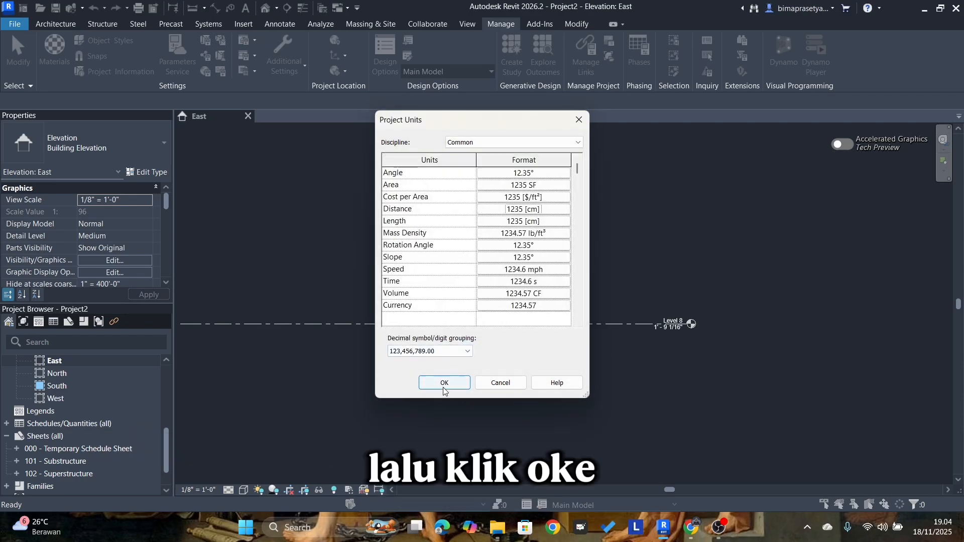
{"action": "left_click", "coordinate": [443, 384]}
Rename the new level line as Halaman.
{"action": "scroll", "coordinate": [680, 334], "scroll_direction": "up", "scroll_amount": 2}
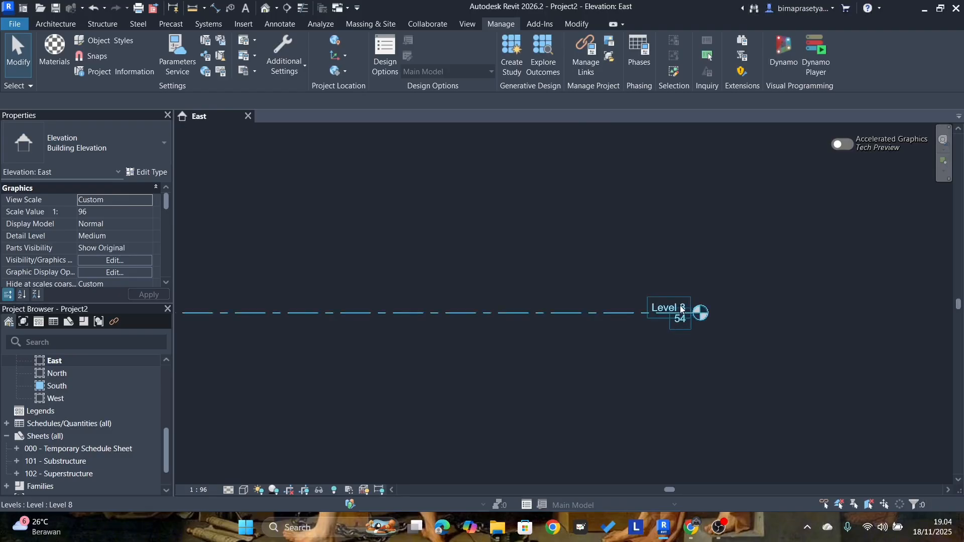
{"action": "middle_click_drag", "start_coordinate": [677, 273], "coordinate": [652, 288]}
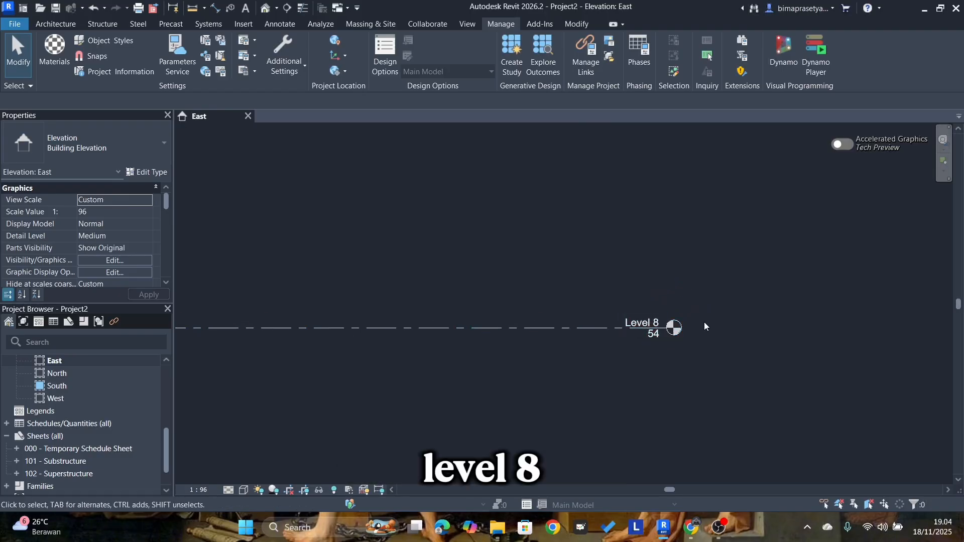
{"action": "middle_click_drag", "start_coordinate": [642, 342], "coordinate": [630, 325]}
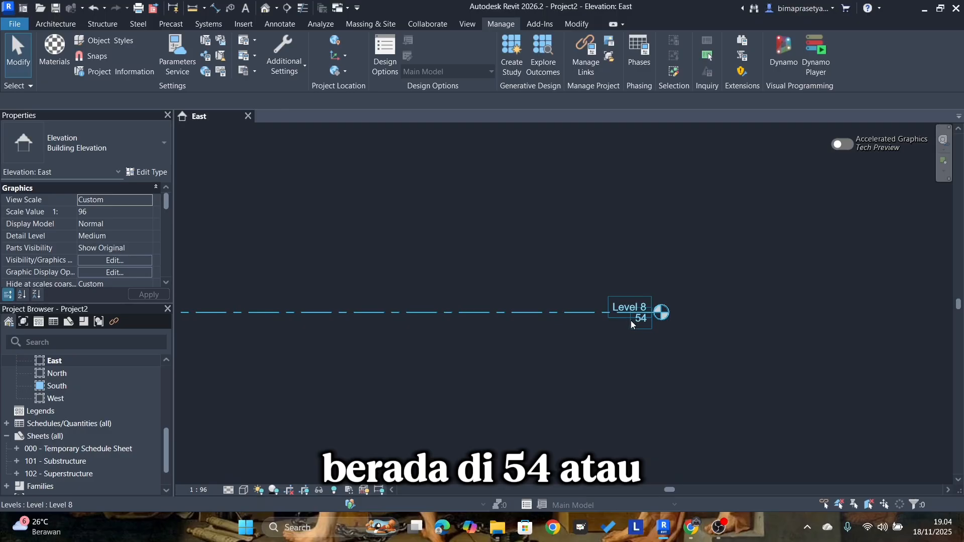
{"action": "middle_click_drag", "start_coordinate": [633, 220], "coordinate": [643, 231]}
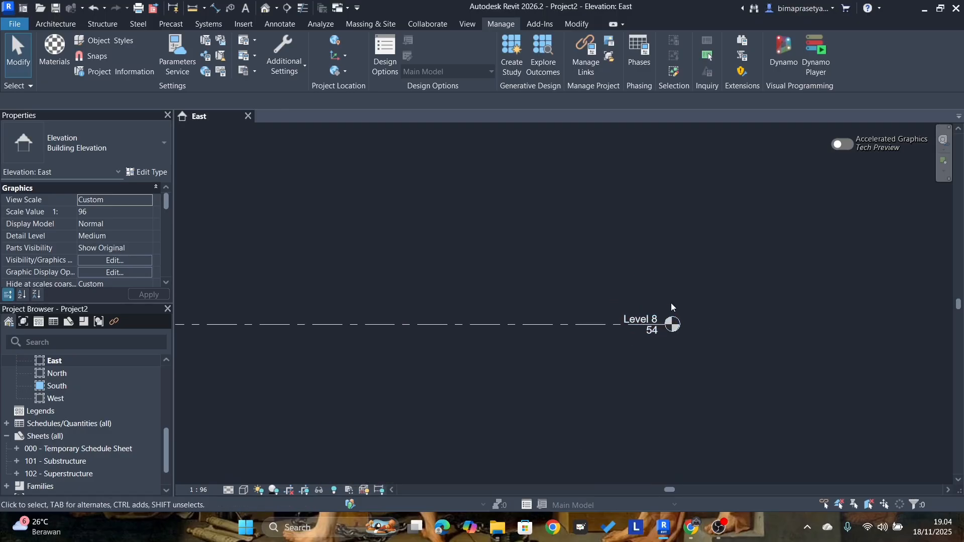
{"action": "left_click", "coordinate": [653, 332]}
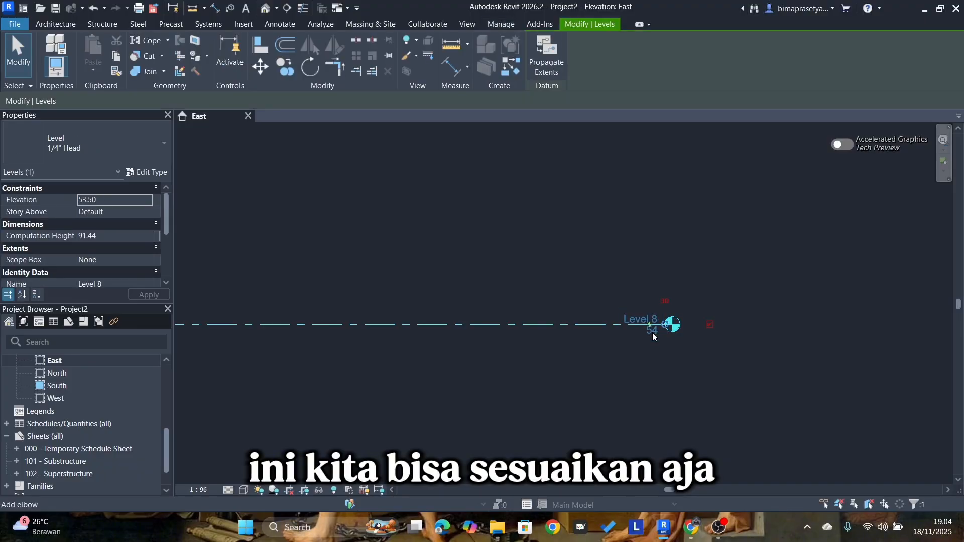
{"action": "left_click", "coordinate": [639, 318]}
{"action": "key", "text": "BackSpace"}
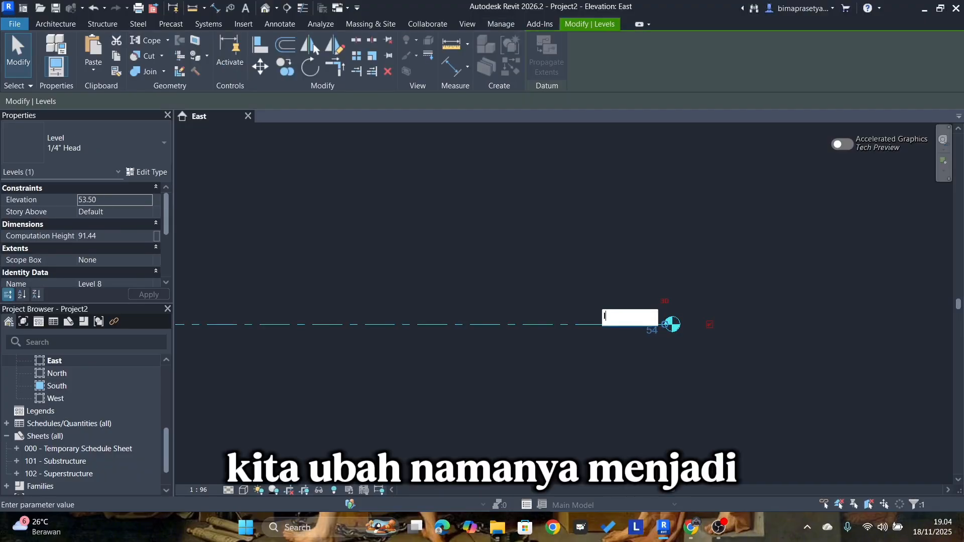
{"action": "type", "text": "L"}
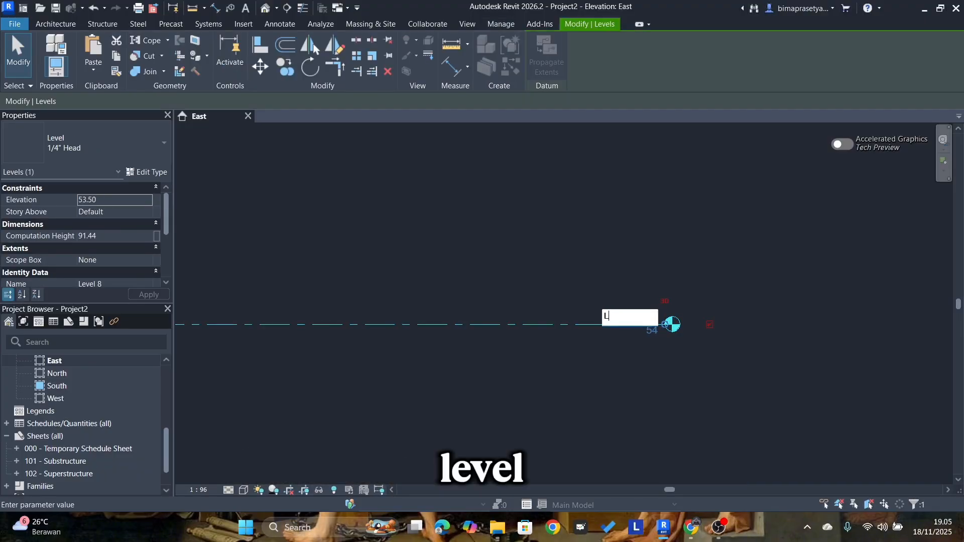
{"action": "type", "text": "evel "}
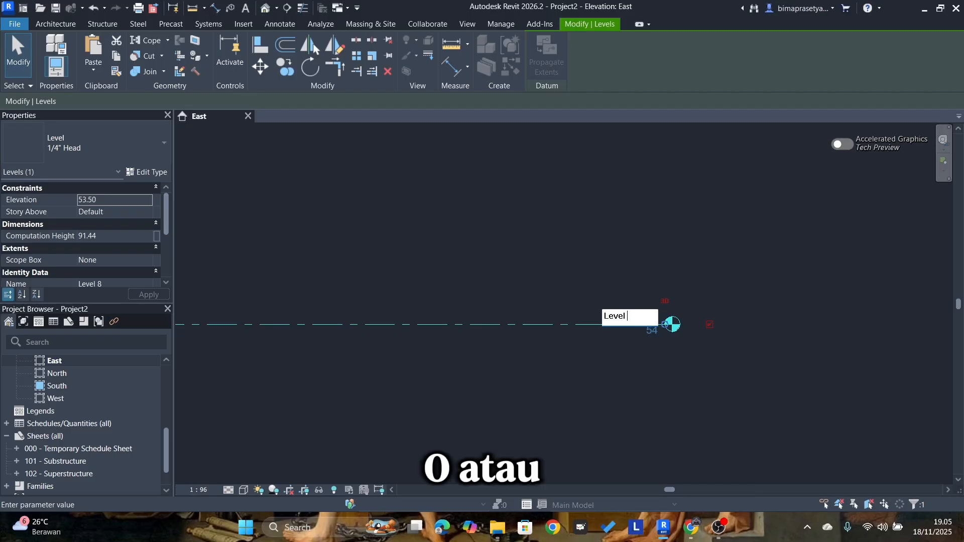
{"action": "type", "text": "0/"}
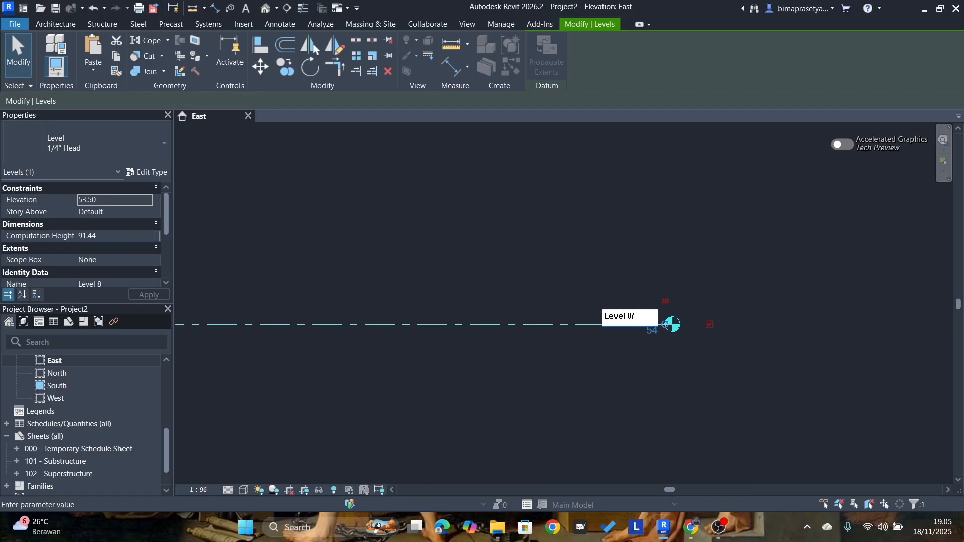
{"action": "key", "text": "BackSpace"}
{"action": "key", "text": "BackSpace"}
{"action": "key", "text": "BackSpace"}
{"action": "key", "text": "BackSpace"}
{"action": "key", "text": "BackSpace"}
{"action": "key", "text": "BackSpace"}
{"action": "key", "text": "BackSpace"}
{"action": "key", "text": "Return"}
{"action": "left_click", "coordinate": [641, 342]}
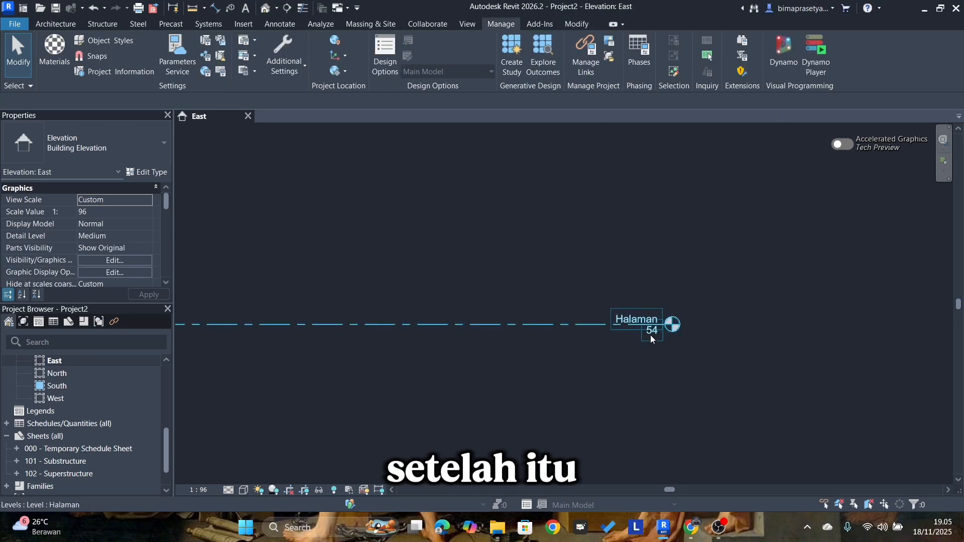
Set the elevation of the Halaman level to 0 cm.
{"action": "left_click", "coordinate": [650, 335]}
{"action": "left_click", "coordinate": [647, 337]}
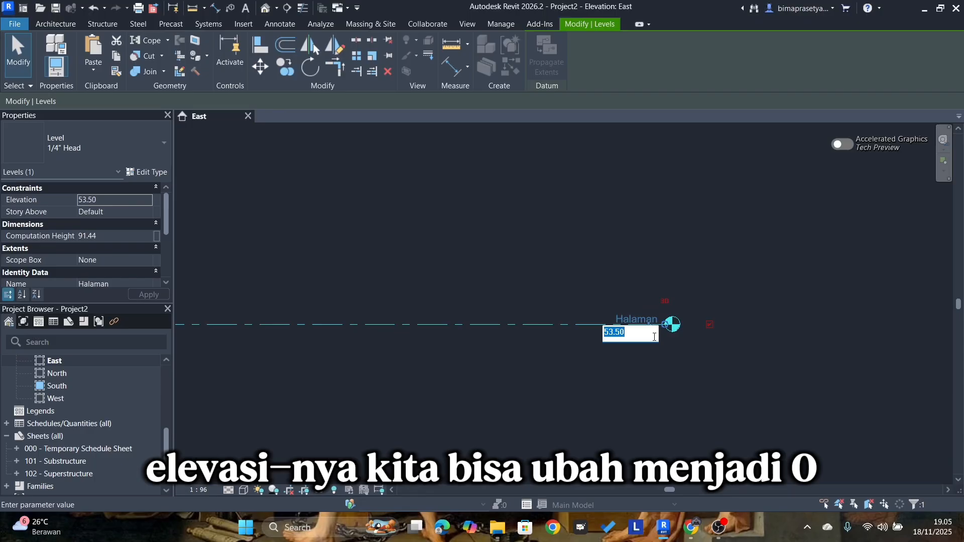
{"action": "type", "text": "0"}
{"action": "key", "text": "Return"}
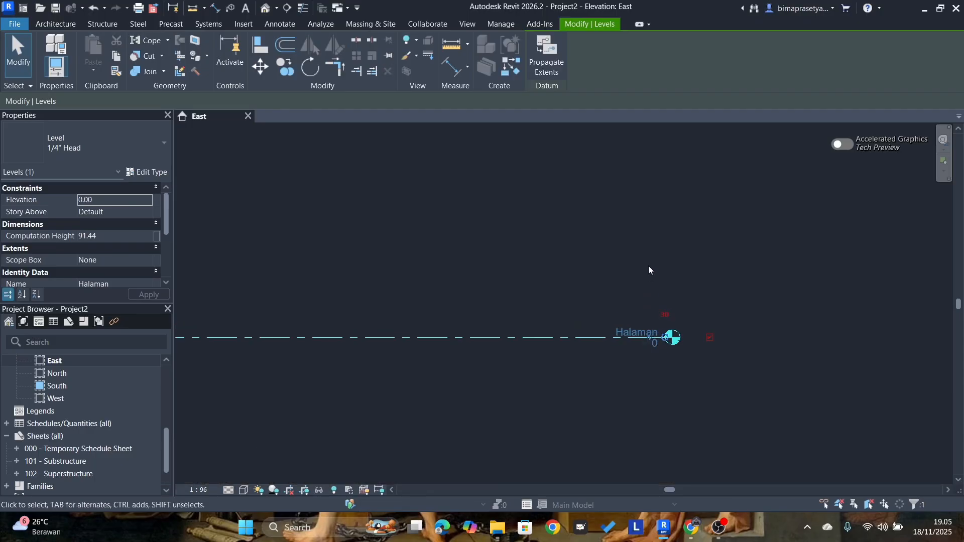
{"action": "left_click", "coordinate": [649, 270]}
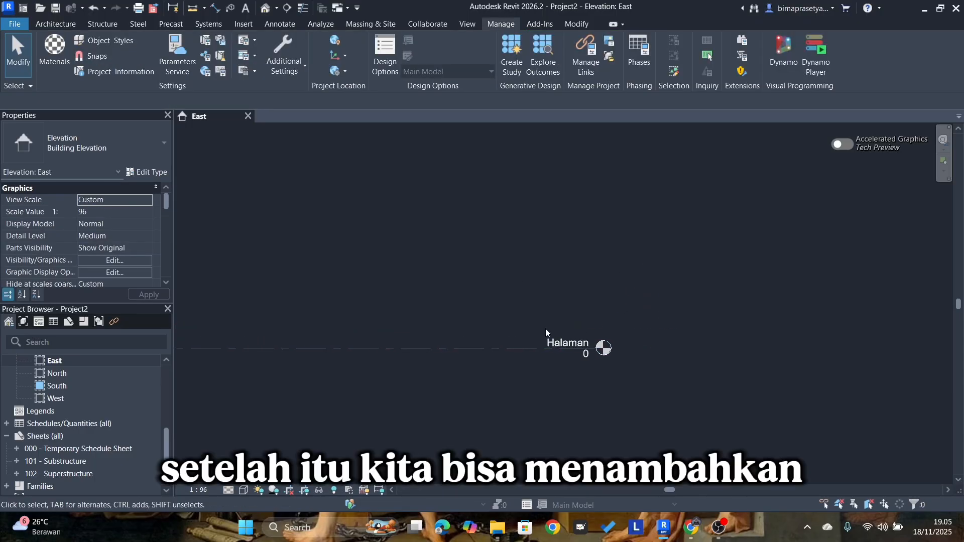
{"action": "left_click", "coordinate": [528, 347]}
{"action": "left_click", "coordinate": [535, 306]}
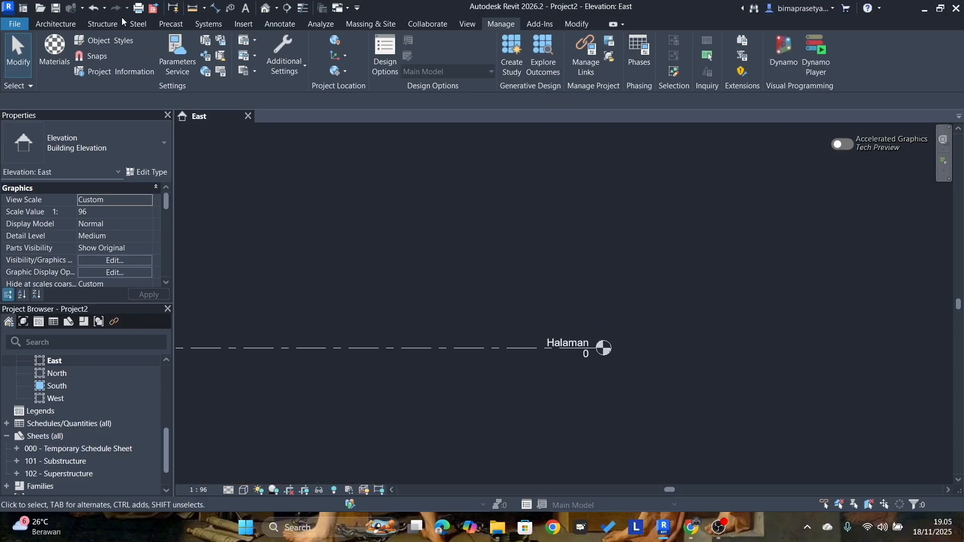
Draw a second level line 300 cm above Halaman, aligned with both of its ends.
{"action": "left_click", "coordinate": [423, 347]}
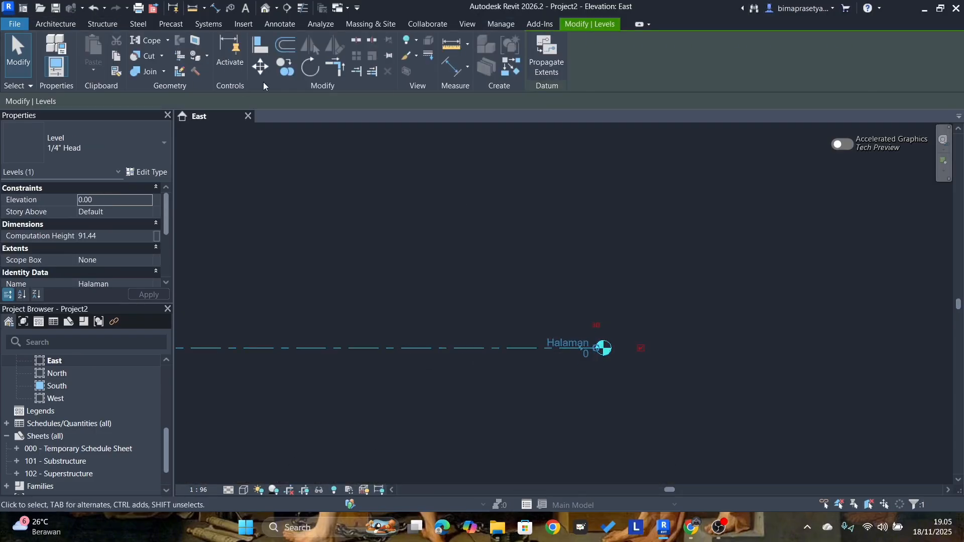
{"action": "left_click", "coordinate": [55, 23]}
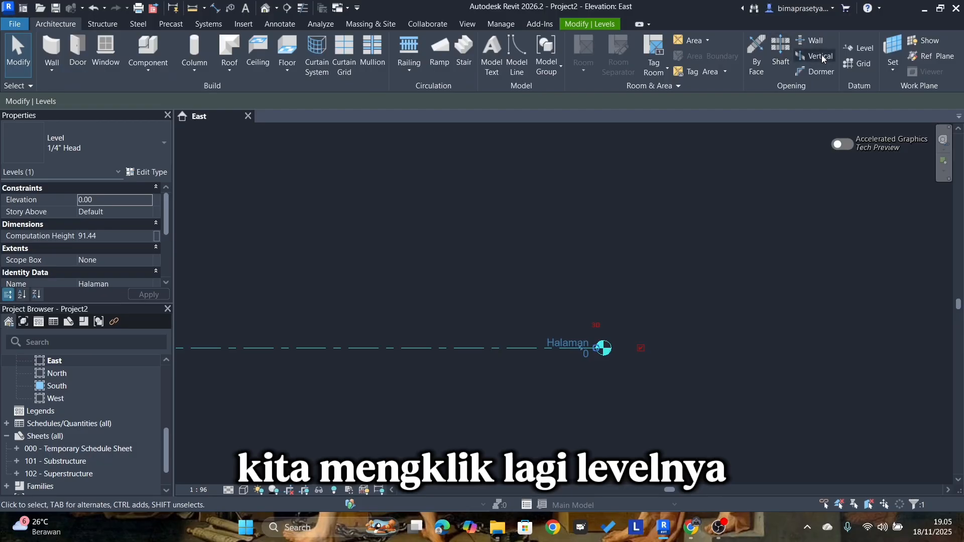
{"action": "left_click", "coordinate": [859, 47]}
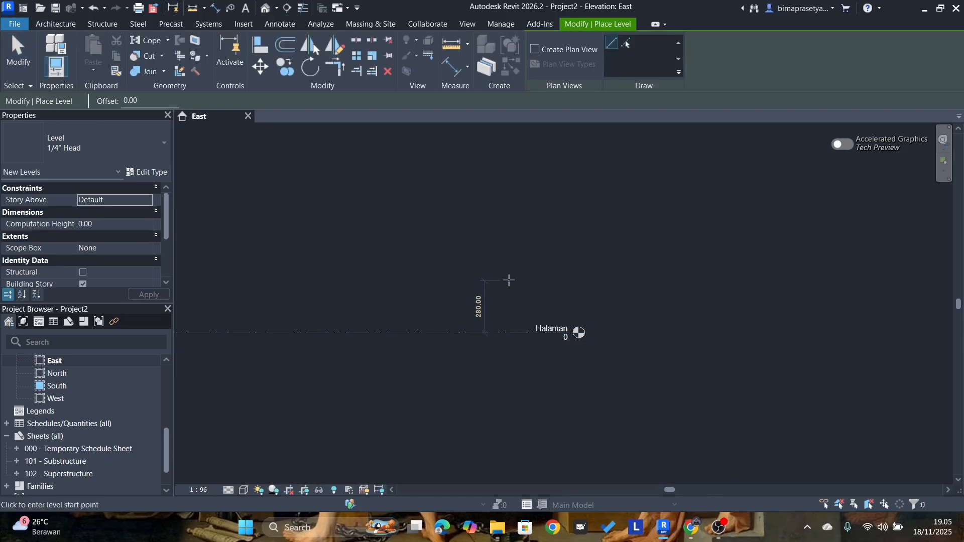
{"action": "scroll", "coordinate": [508, 280], "scroll_direction": "down", "scroll_amount": 2}
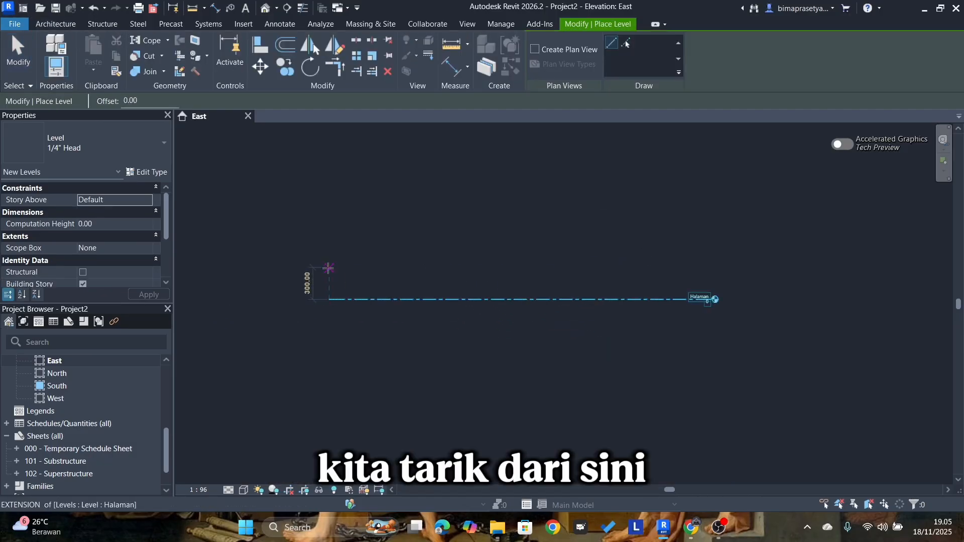
{"action": "left_click", "coordinate": [329, 268]}
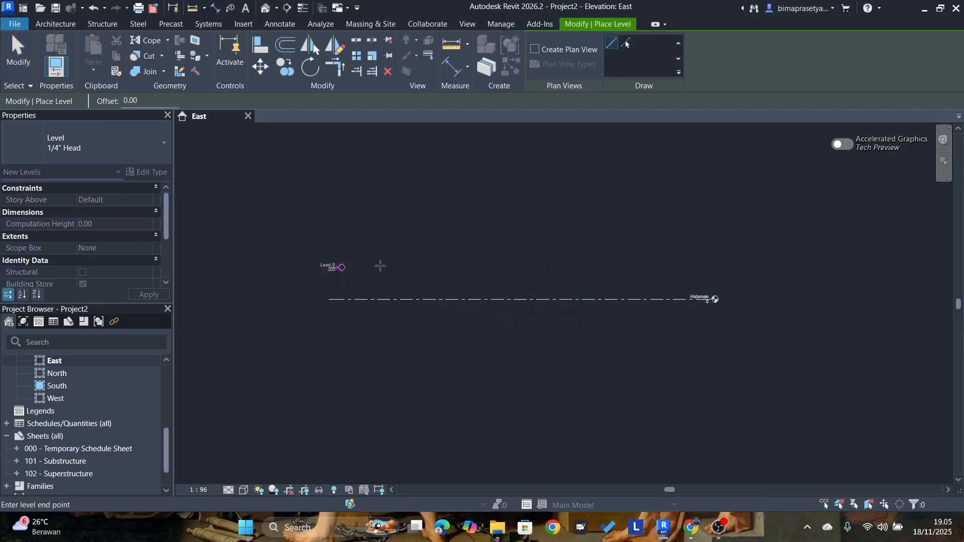
{"action": "left_click", "coordinate": [713, 299]}
{"action": "scroll", "coordinate": [703, 274], "scroll_direction": "up", "scroll_amount": 3}
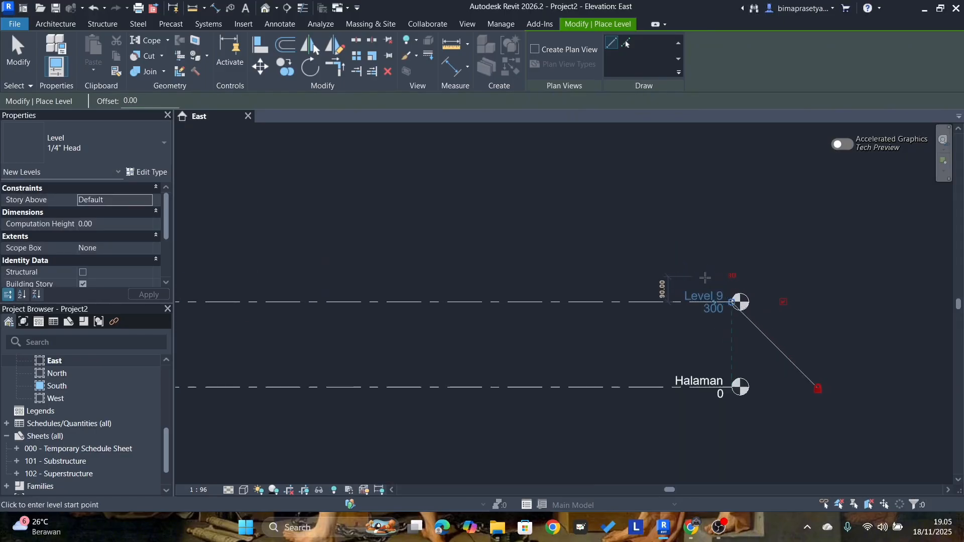
{"action": "key", "text": "Escape"}
{"action": "key", "text": "Escape"}
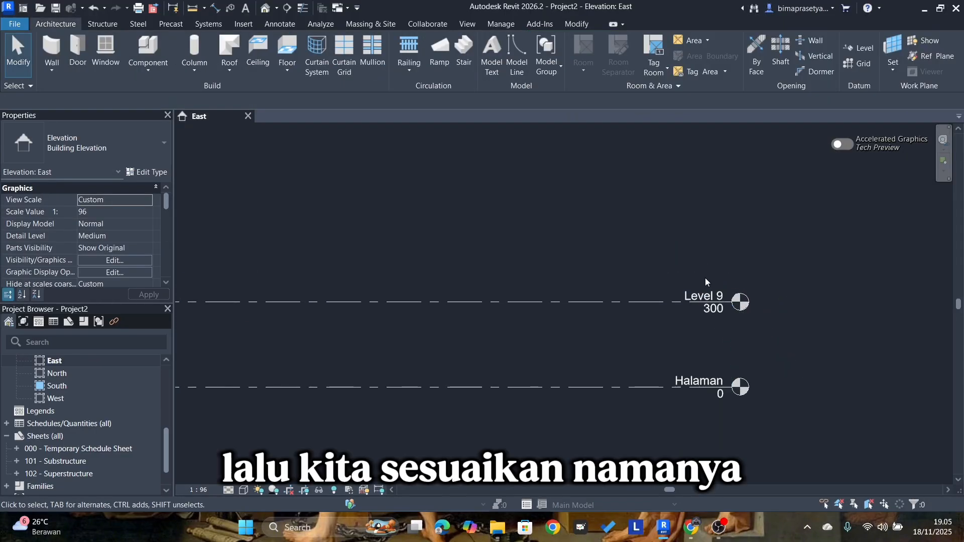
Rename the new level above Halaman as Level 1.
{"action": "double_click", "coordinate": [708, 294]}
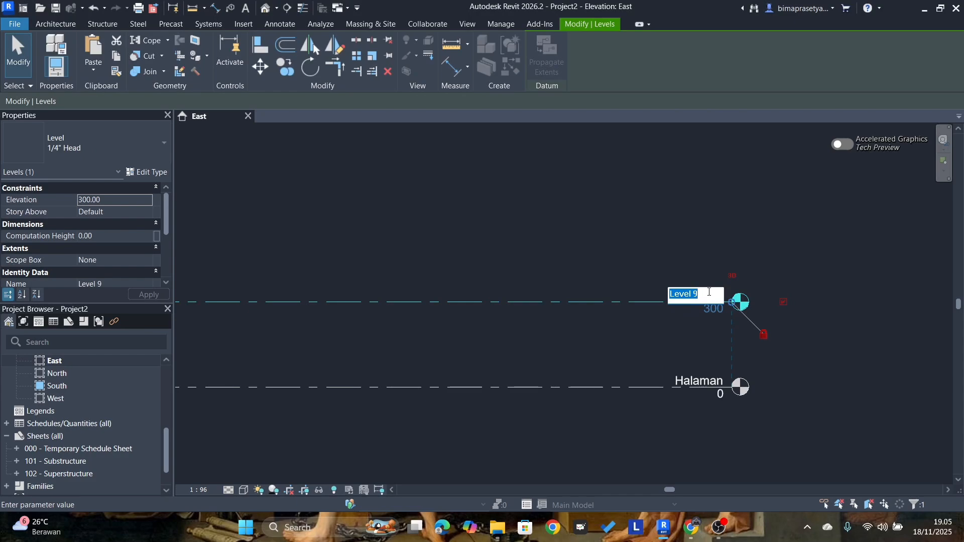
{"action": "type", "text": "Level"}
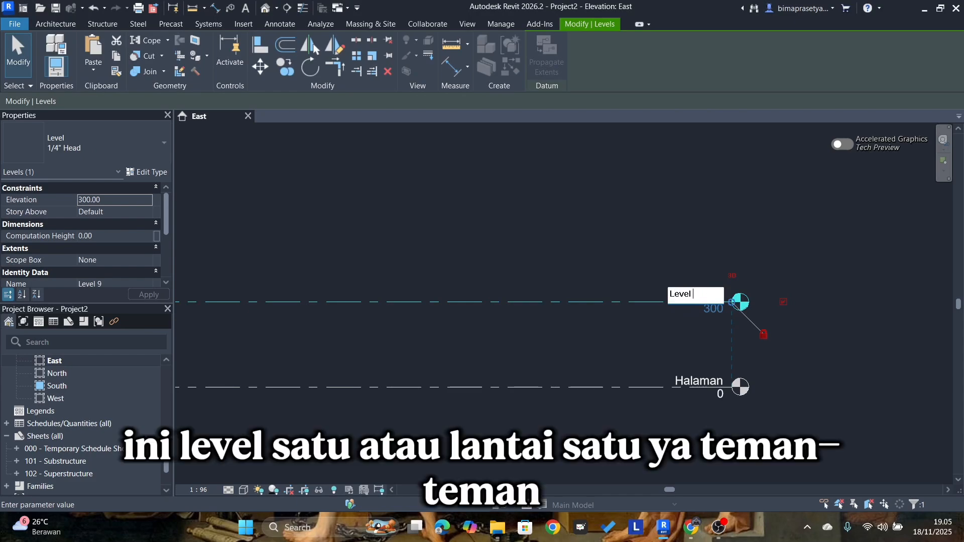
{"action": "type", "text": " 1"}
{"action": "key", "text": "Return"}
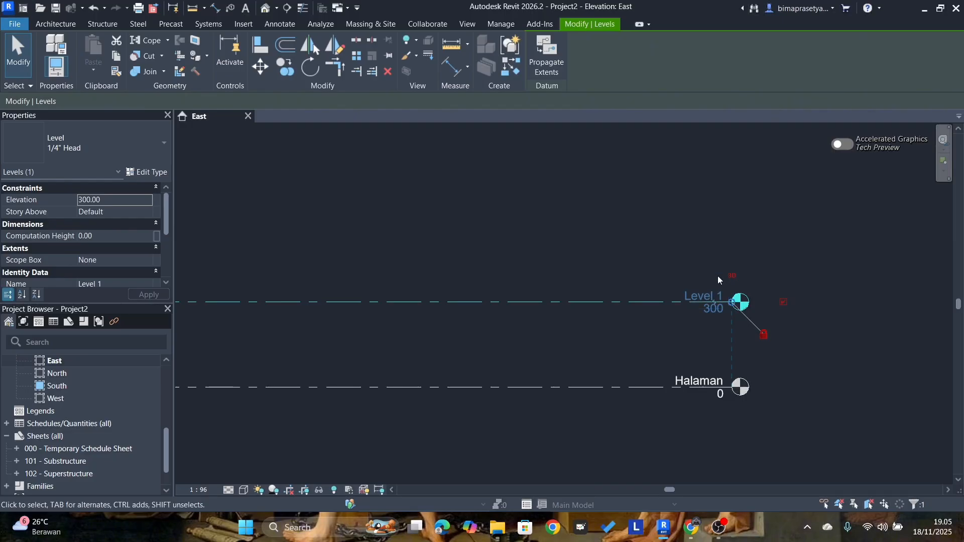
{"action": "left_click", "coordinate": [706, 198]}
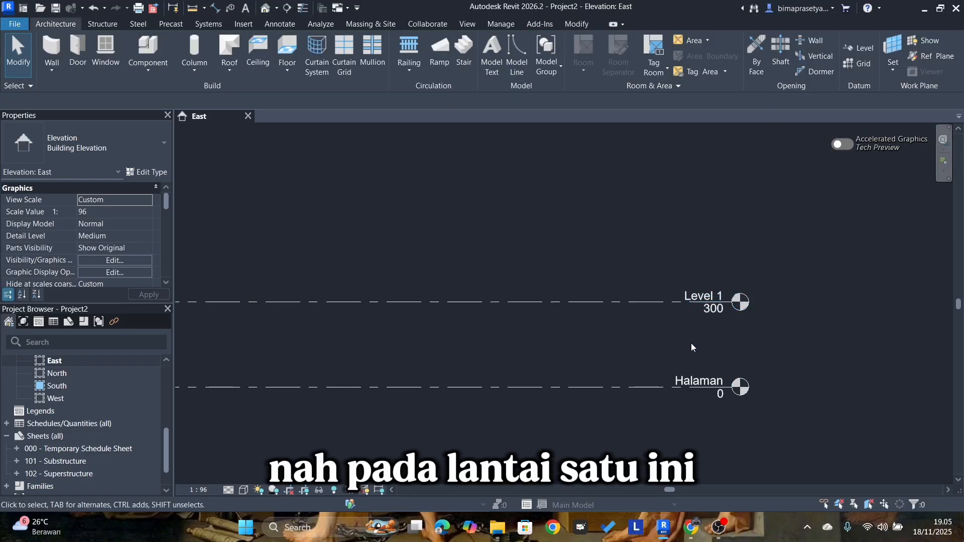
Set the elevation of the level above Halaman to 400 cm.
{"action": "middle_click_drag", "start_coordinate": [691, 342], "coordinate": [667, 344]}
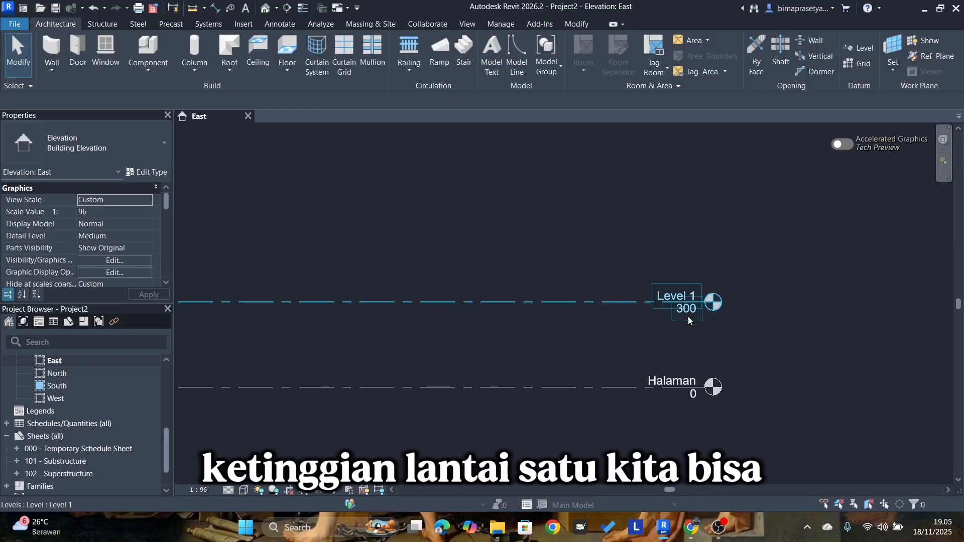
{"action": "left_click", "coordinate": [689, 319]}
{"action": "left_click", "coordinate": [689, 314]}
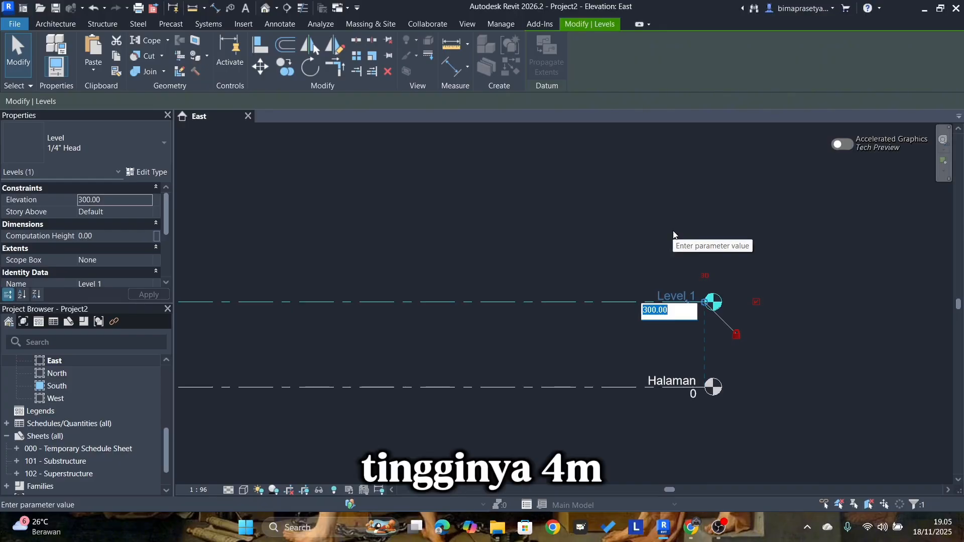
{"action": "type", "text": "400"}
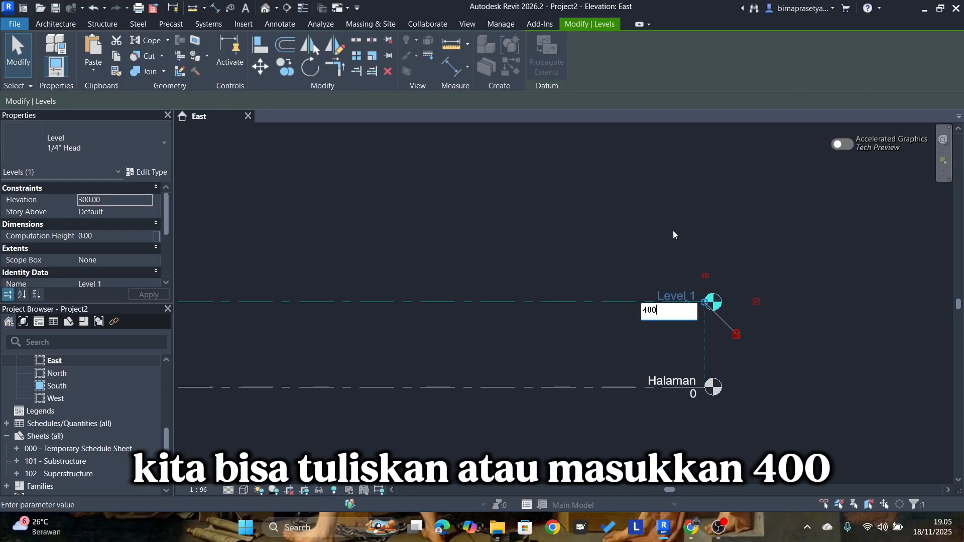
{"action": "key", "text": "Return"}
{"action": "key", "text": "Escape"}
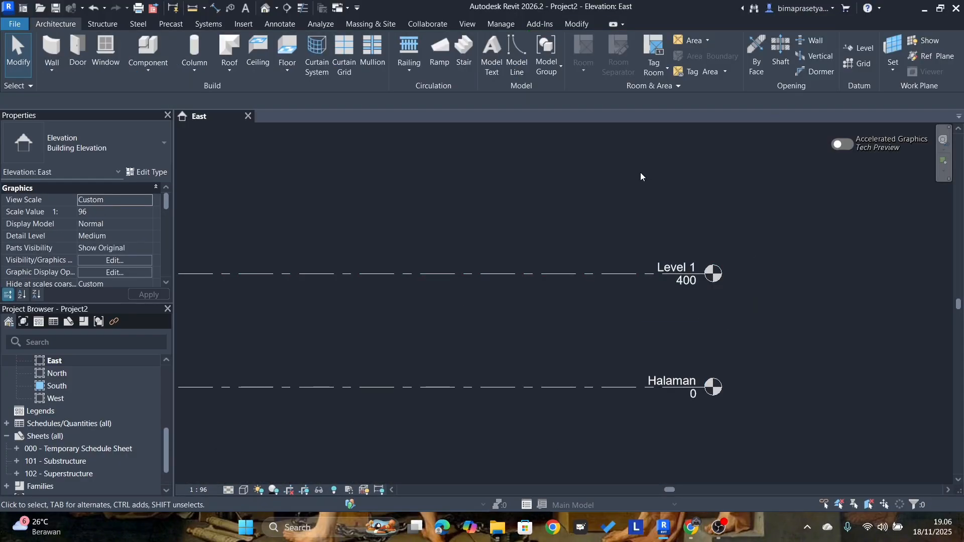
Copy the Level 1 line vertically upward by 150 cm from its left endpoint.
{"action": "scroll", "coordinate": [548, 179], "scroll_direction": "down", "scroll_amount": 2}
{"action": "middle_click_drag", "start_coordinate": [549, 179], "coordinate": [691, 266]}
{"action": "middle_click_drag", "start_coordinate": [604, 241], "coordinate": [613, 202]}
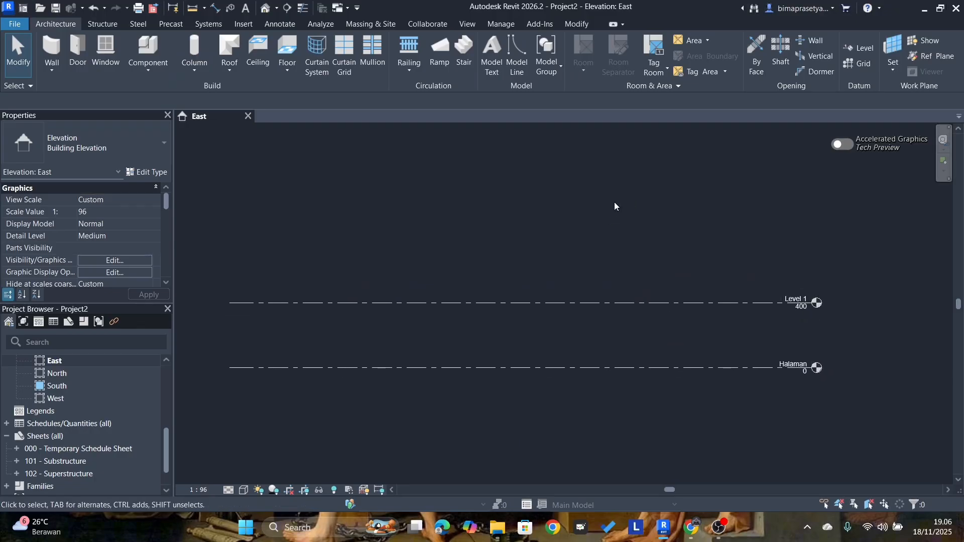
{"action": "left_click", "coordinate": [727, 301]}
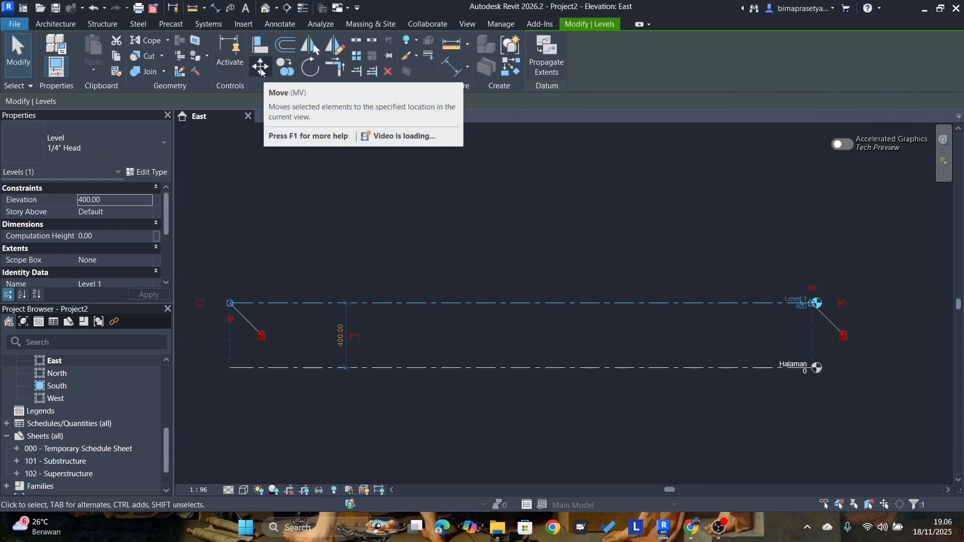
{"action": "left_click", "coordinate": [286, 67]}
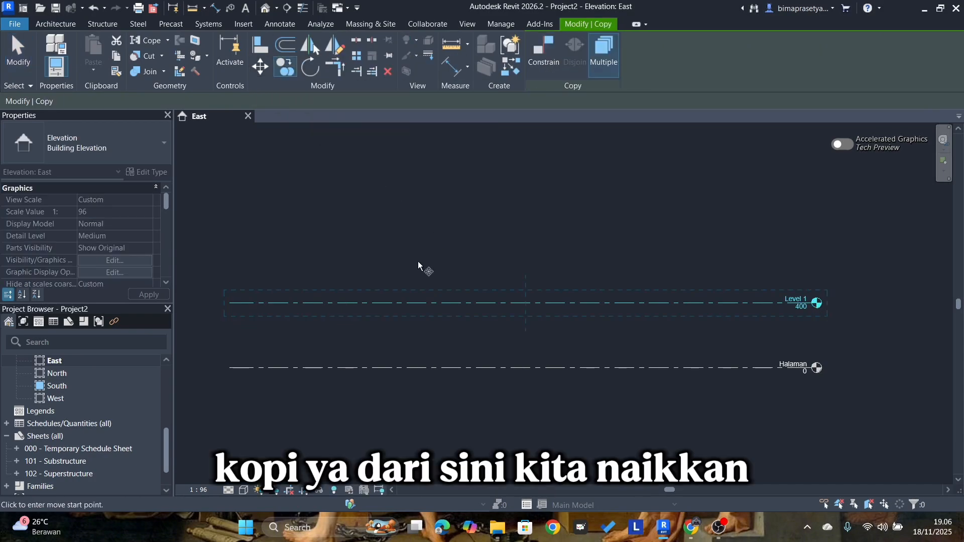
{"action": "left_click", "coordinate": [229, 302]}
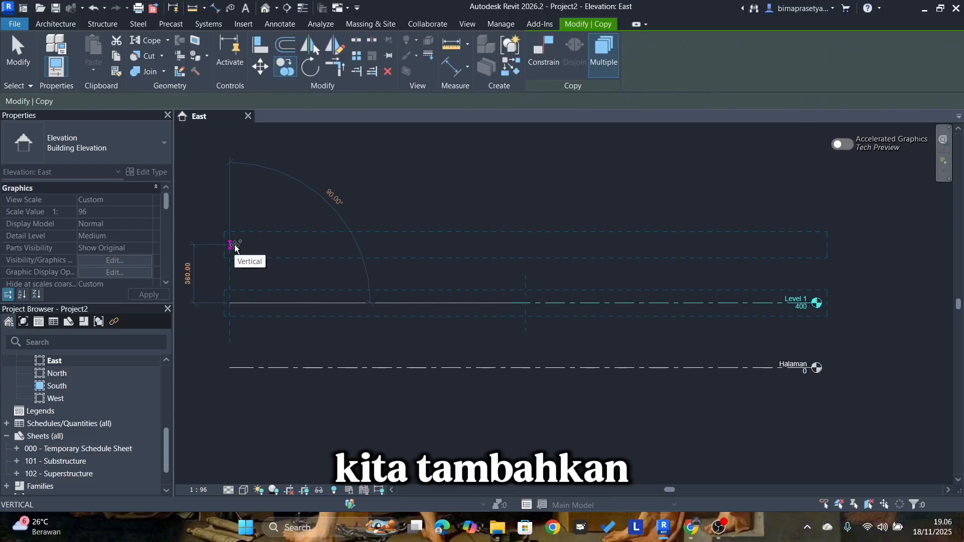
{"action": "type", "text": "3"}
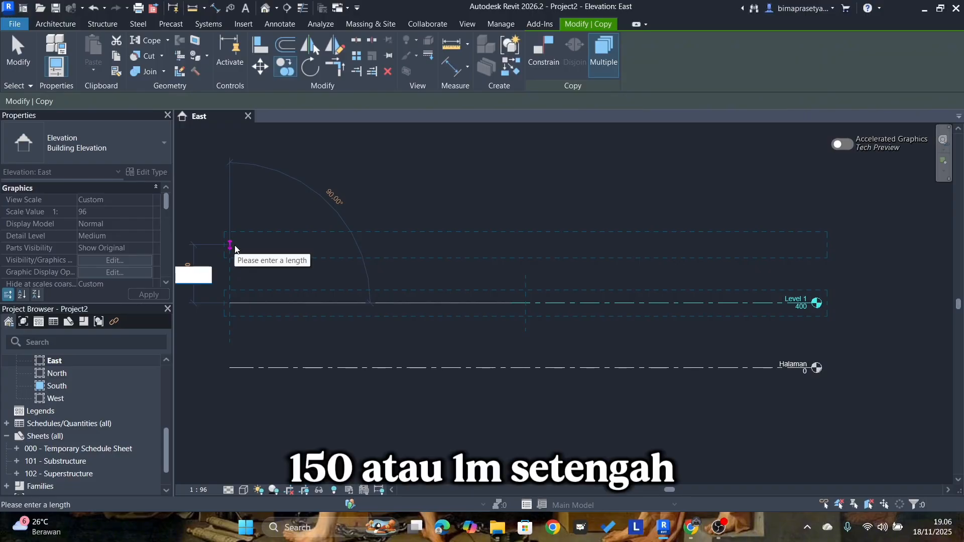
{"action": "type", "text": "150"}
{"action": "key", "text": "Return"}
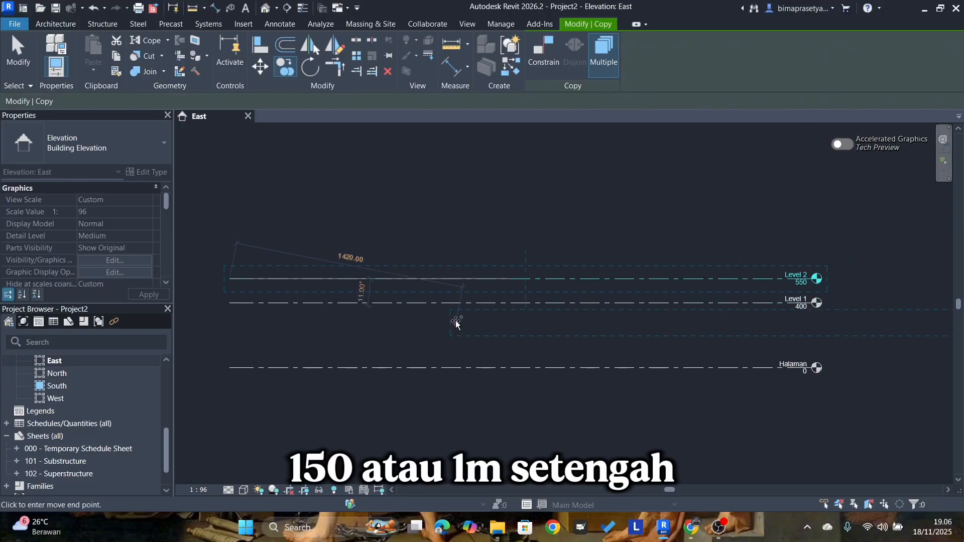
{"action": "key", "text": "Escape"}
Rename the middle level, at 400 cm, as Lantai 1.
{"action": "scroll", "coordinate": [772, 336], "scroll_direction": "up", "scroll_amount": 3}
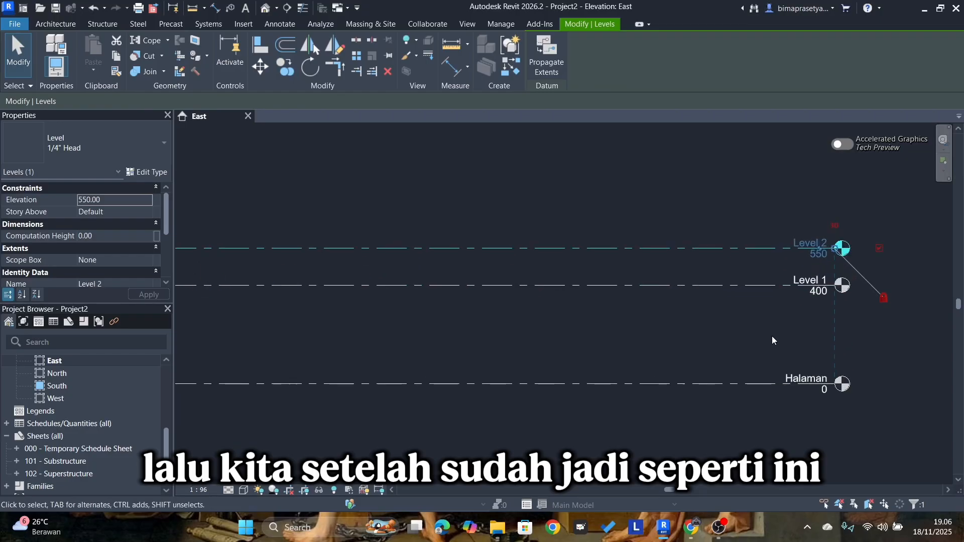
{"action": "middle_click_drag", "start_coordinate": [722, 354], "coordinate": [674, 367]}
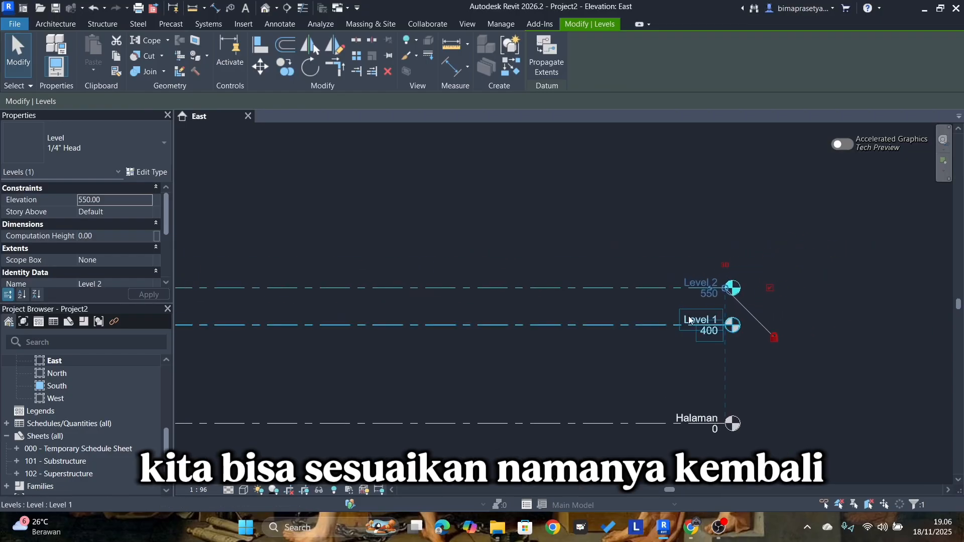
{"action": "double_click", "coordinate": [689, 320]}
{"action": "type", "text": "L"}
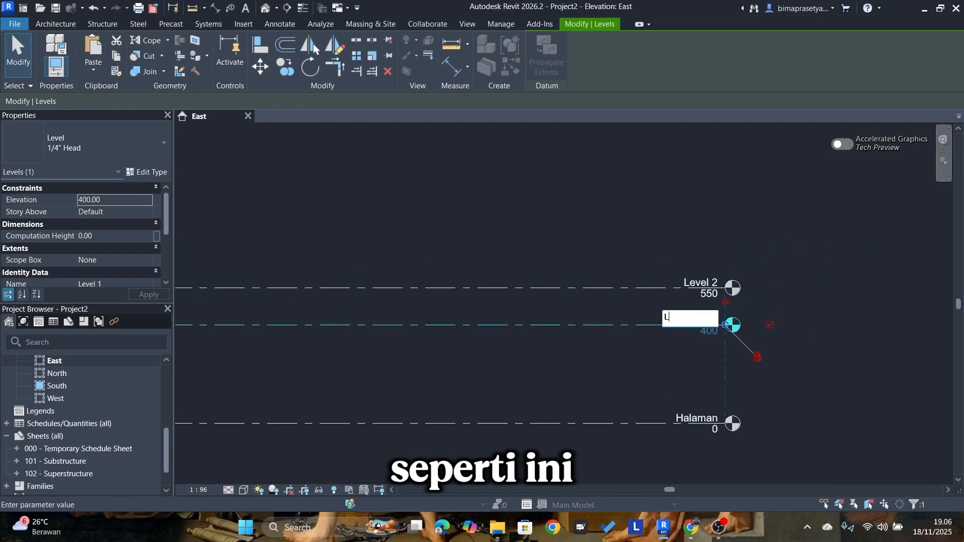
{"action": "type", "text": "anta"}
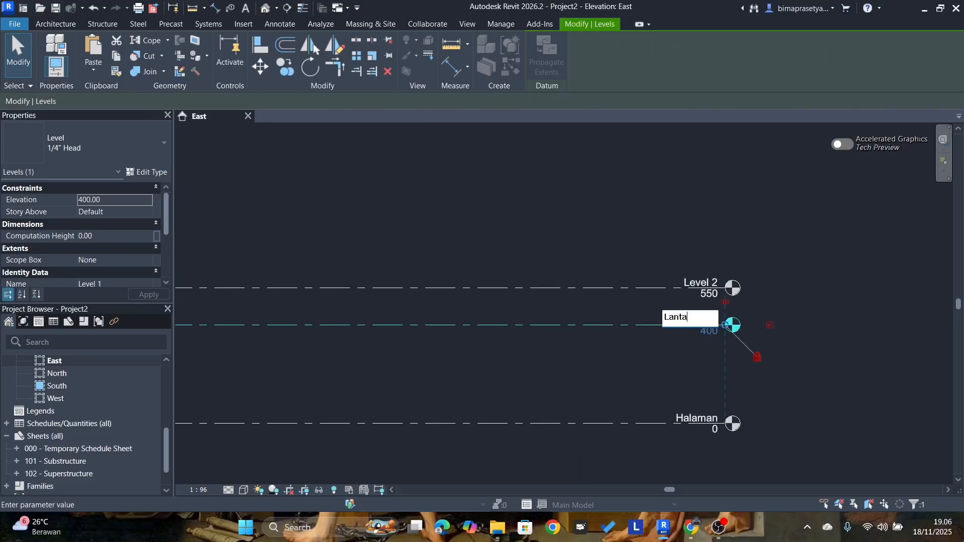
{"action": "type", "text": "i 1"}
{"action": "key", "text": "Return"}
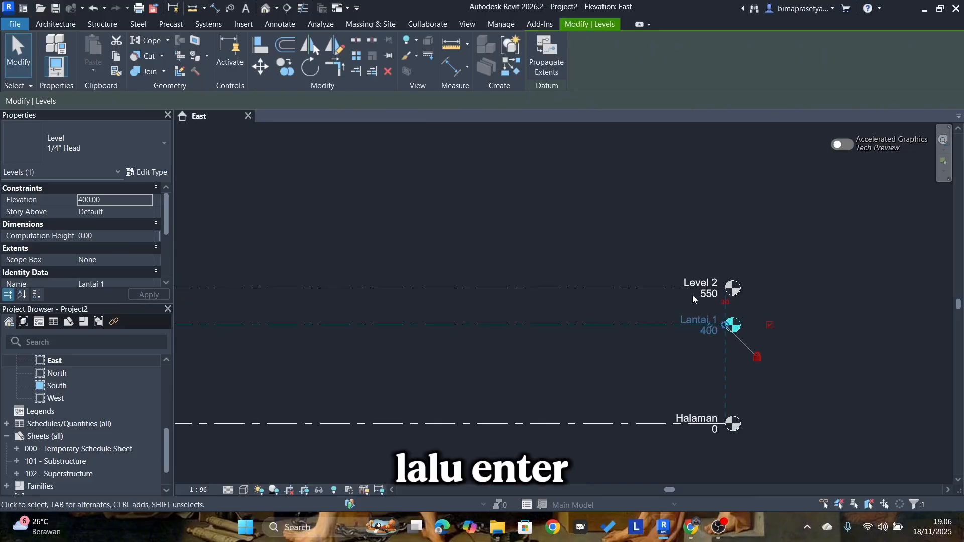
Rename the topmost level as Atap.
{"action": "double_click", "coordinate": [709, 277]}
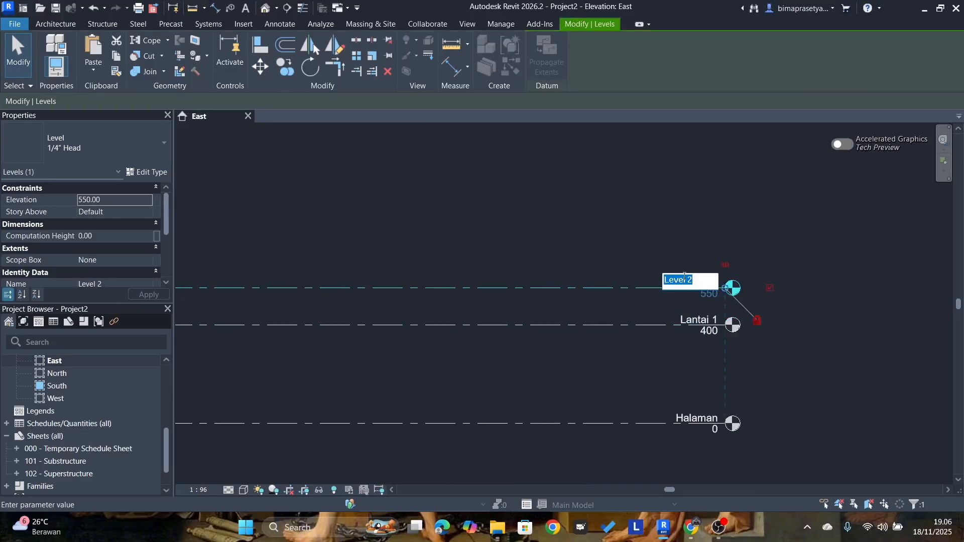
{"action": "type", "text": "ap"}
{"action": "key", "text": "Return"}
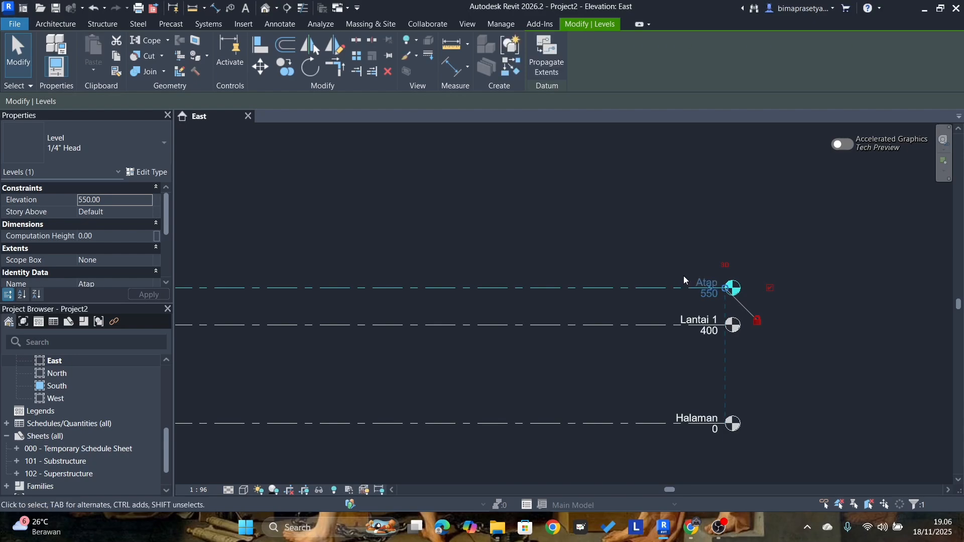
{"action": "left_click", "coordinate": [680, 170]}
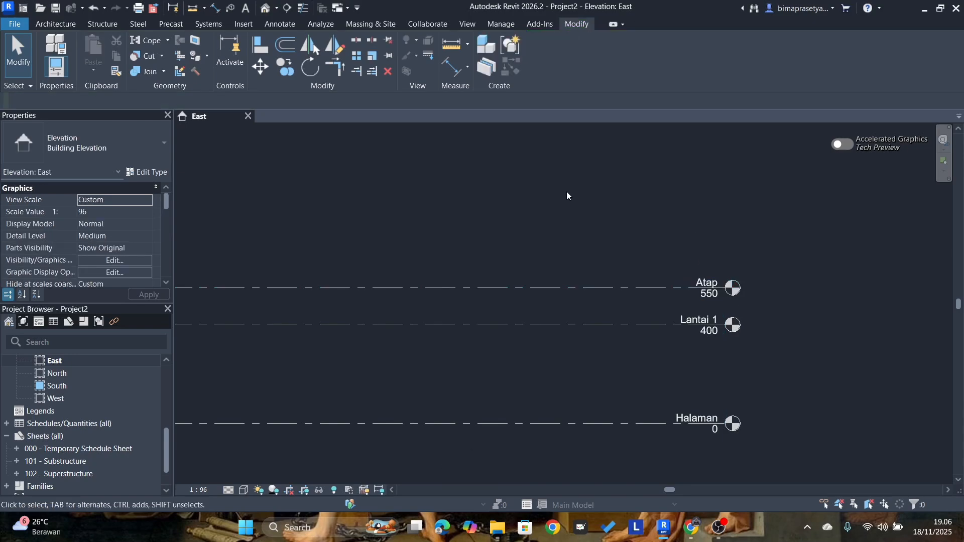
{"action": "scroll", "coordinate": [521, 183], "scroll_direction": "down", "scroll_amount": 4}
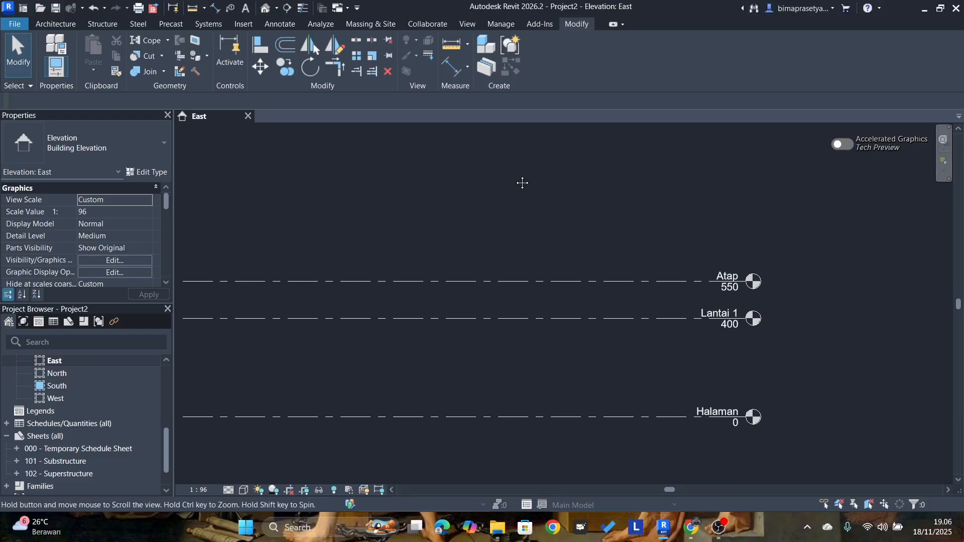
{"action": "scroll", "coordinate": [525, 199], "scroll_direction": "down", "scroll_amount": 1}
{"action": "middle_click_drag", "start_coordinate": [525, 199], "coordinate": [621, 196]}
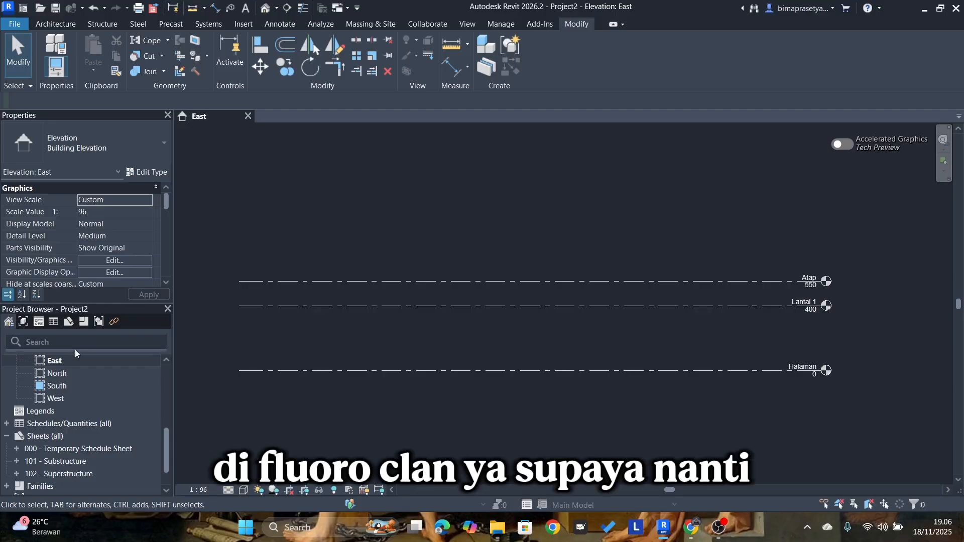
Collapse the 3D Views group in the project's list of views.
{"action": "scroll", "coordinate": [77, 375], "scroll_direction": "up", "scroll_amount": 10}
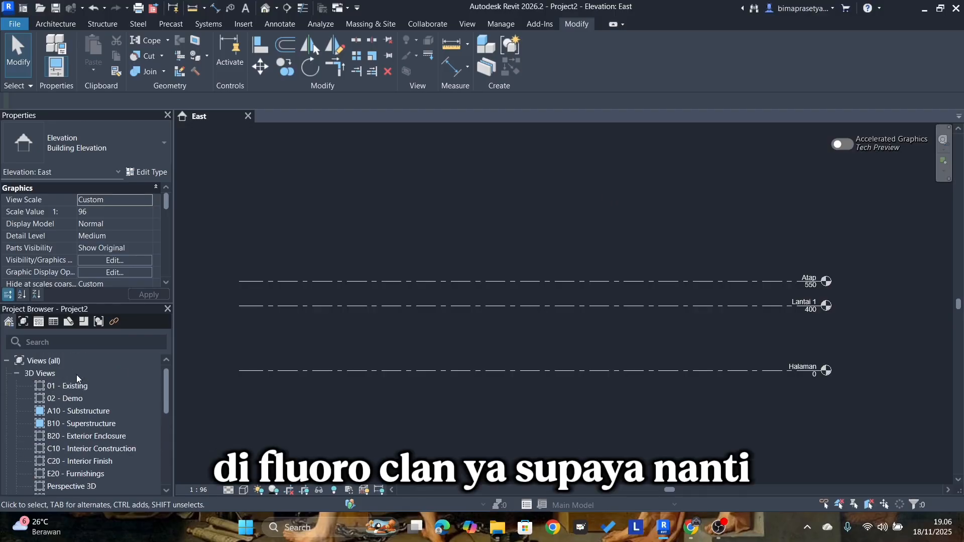
{"action": "left_click", "coordinate": [15, 374]}
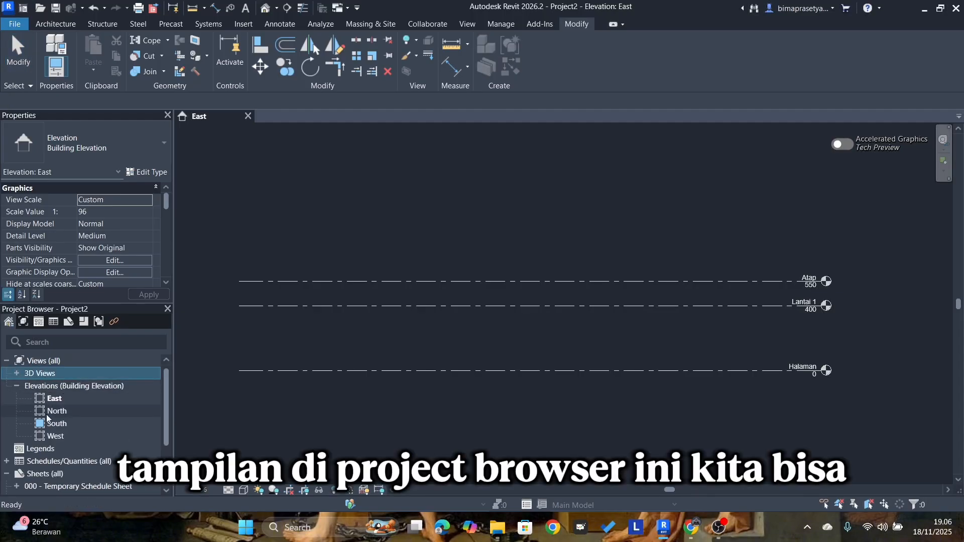
{"action": "scroll", "coordinate": [51, 410], "scroll_direction": "down", "scroll_amount": 2}
{"action": "scroll", "coordinate": [58, 409], "scroll_direction": "up", "scroll_amount": 2}
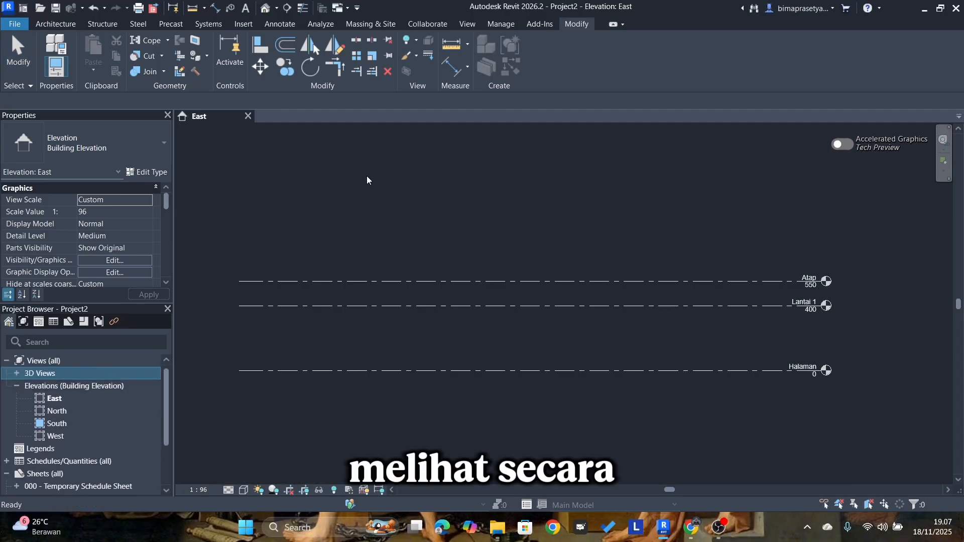
{"action": "left_click", "coordinate": [493, 23]}
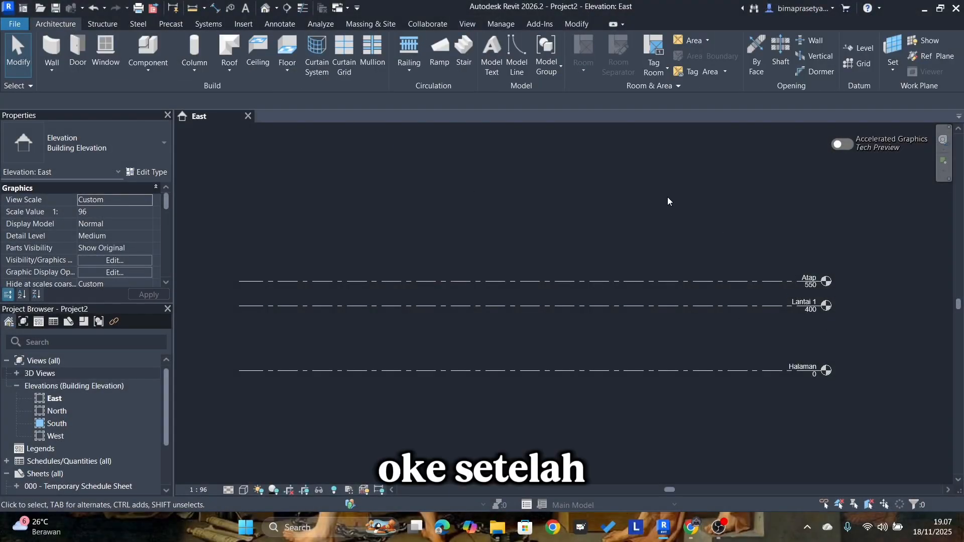
{"action": "middle_click_drag", "start_coordinate": [668, 198], "coordinate": [661, 208]}
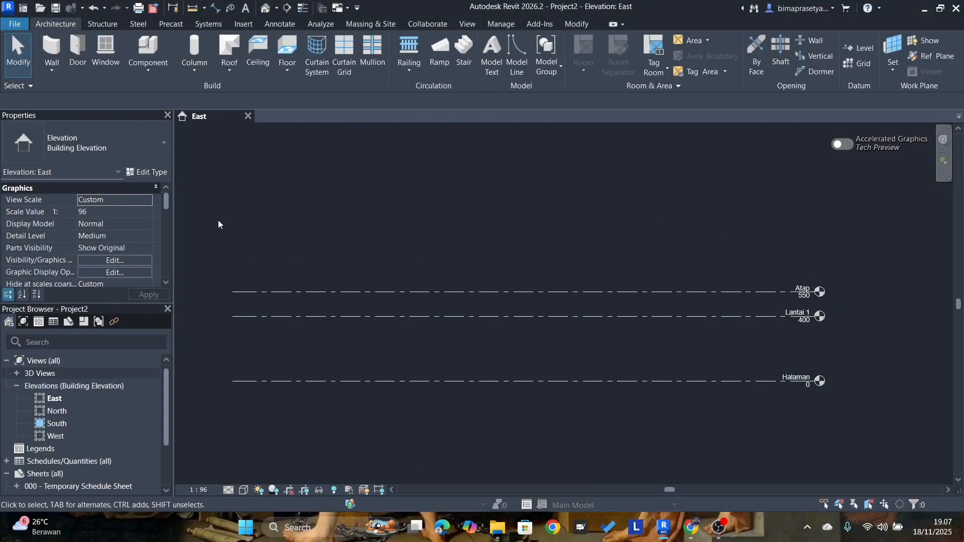
{"action": "left_click_drag", "start_coordinate": [215, 213], "coordinate": [842, 417]}
{"action": "left_click", "coordinate": [665, 214]}
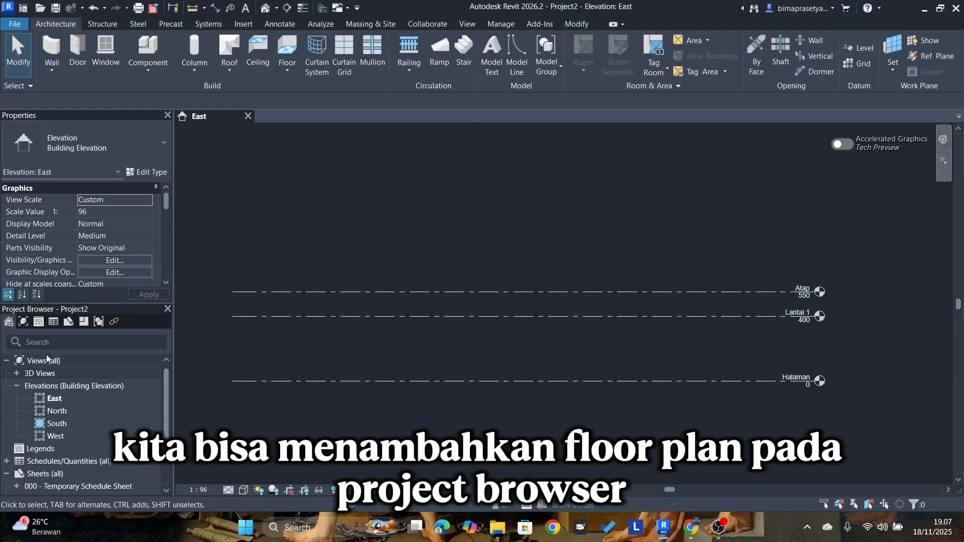
Create floor plan views for the Atap, Halaman and Lantai 1 levels without duplicating existing views.
{"action": "left_click", "coordinate": [472, 24]}
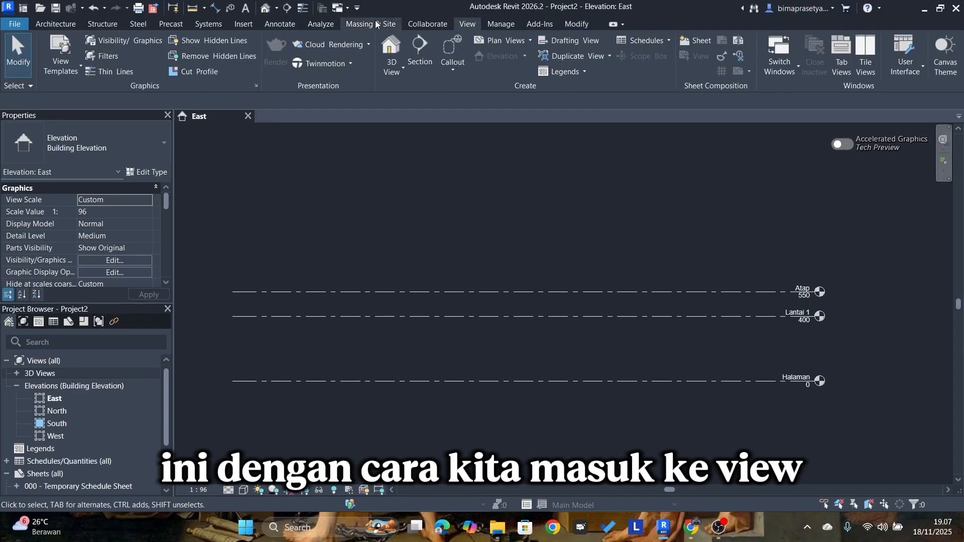
{"action": "left_click", "coordinate": [527, 43]}
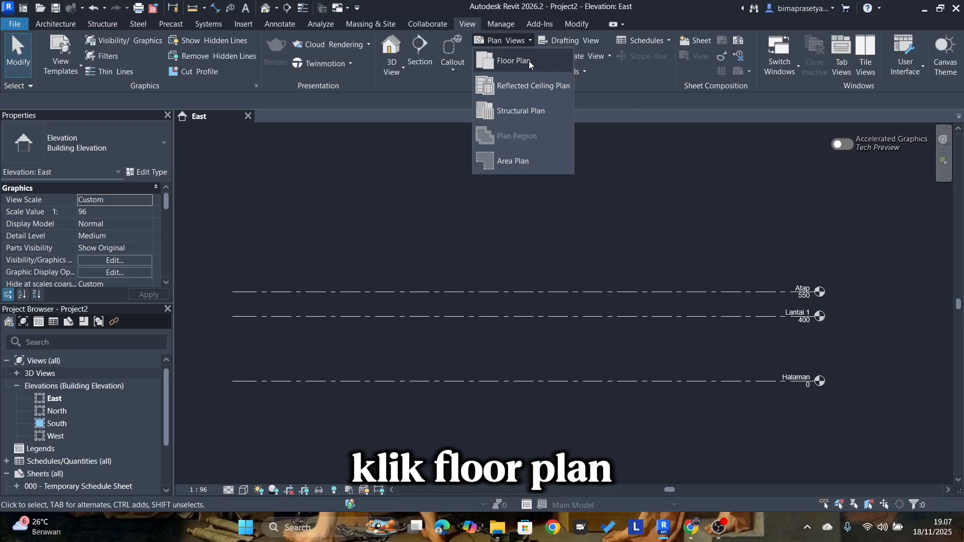
{"action": "left_click", "coordinate": [528, 61]}
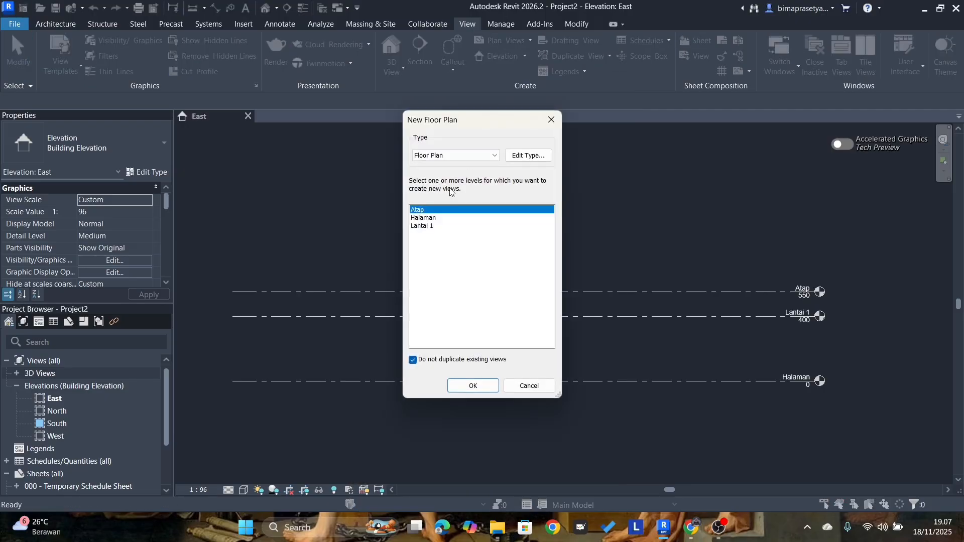
{"action": "left_click", "coordinate": [431, 226], "text": "shift"}
{"action": "left_click", "coordinate": [474, 386]}
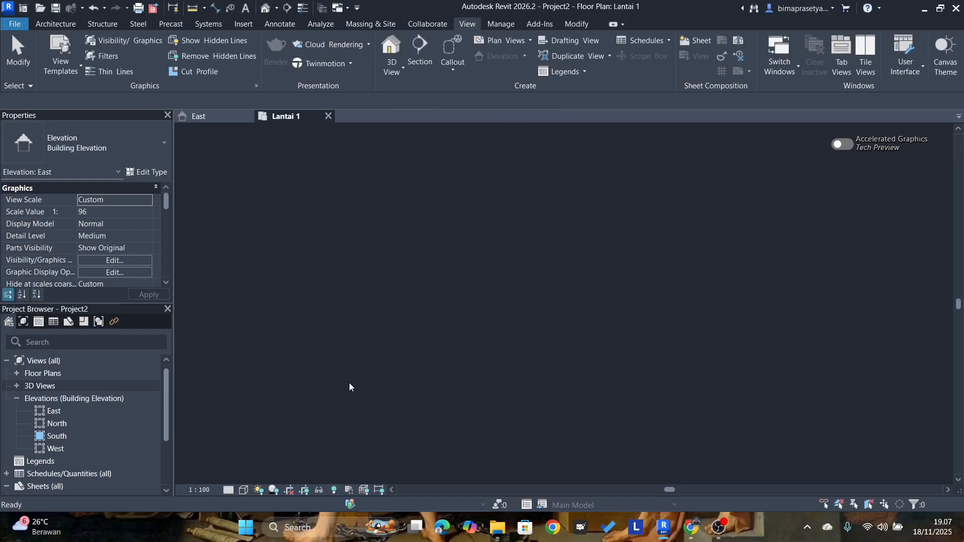
Expand the floor plans group and look through the Halaman, Lantai 1 and Atap plans.
{"action": "left_click", "coordinate": [17, 373]}
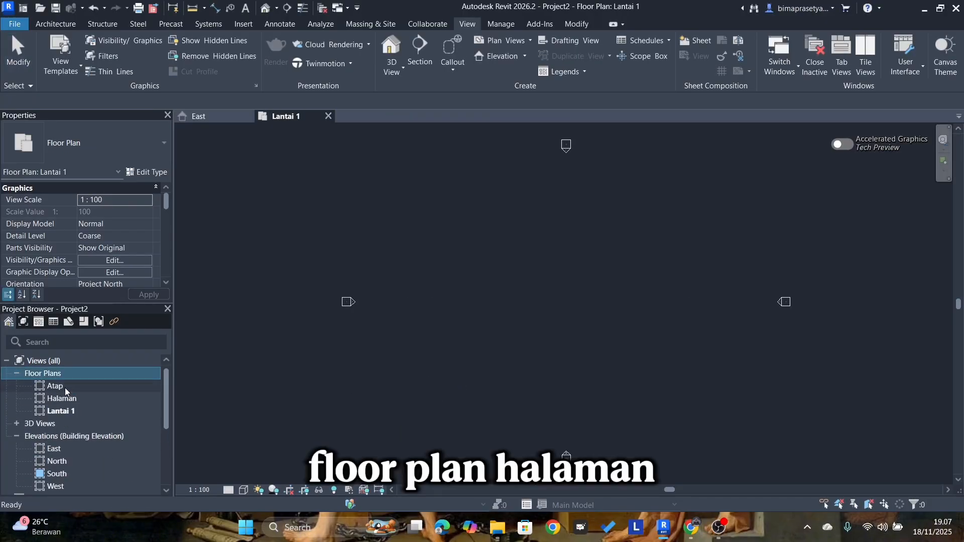
{"action": "double_click", "coordinate": [58, 399]}
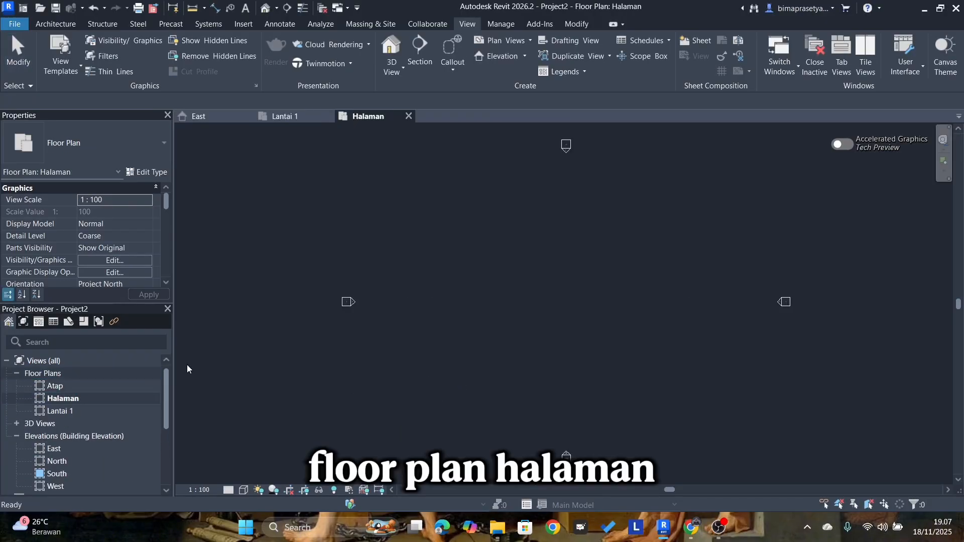
{"action": "double_click", "coordinate": [59, 411]}
{"action": "double_click", "coordinate": [72, 387]}
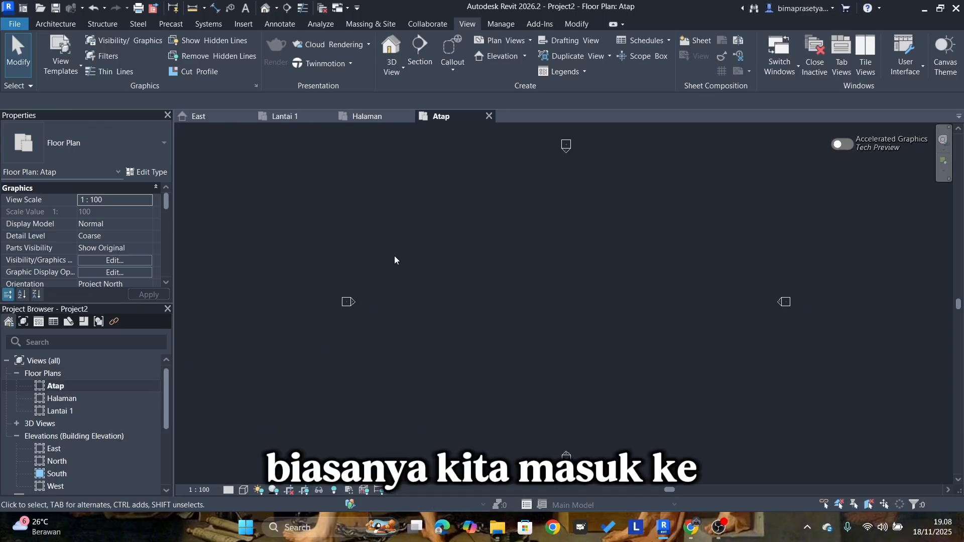
Open the Halaman floor plan and draw a vertical grid line downward in the left part of the area between the elevation markers.
{"action": "double_click", "coordinate": [76, 401]}
{"action": "middle_click_drag", "start_coordinate": [546, 205], "coordinate": [537, 230]}
{"action": "scroll", "coordinate": [554, 216], "scroll_direction": "down", "scroll_amount": 1}
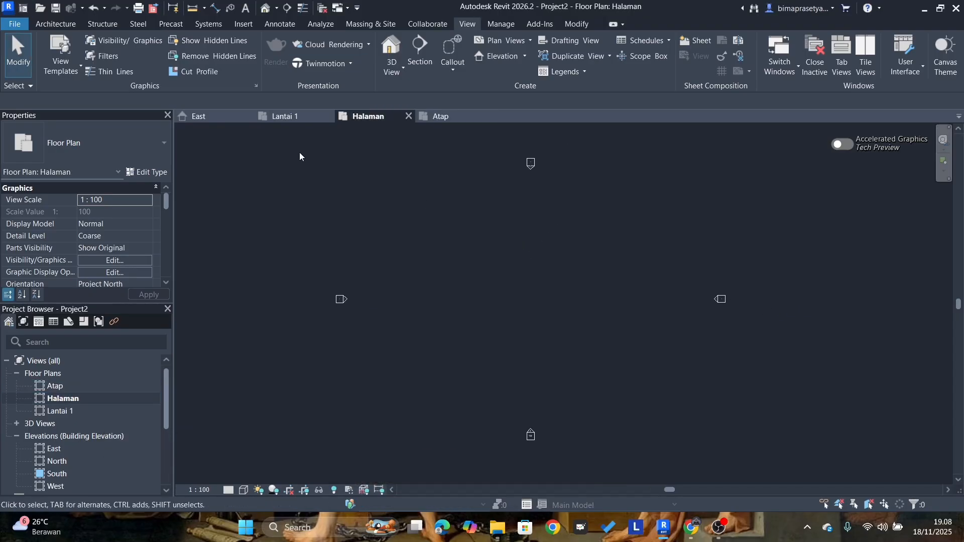
{"action": "left_click", "coordinate": [53, 25]}
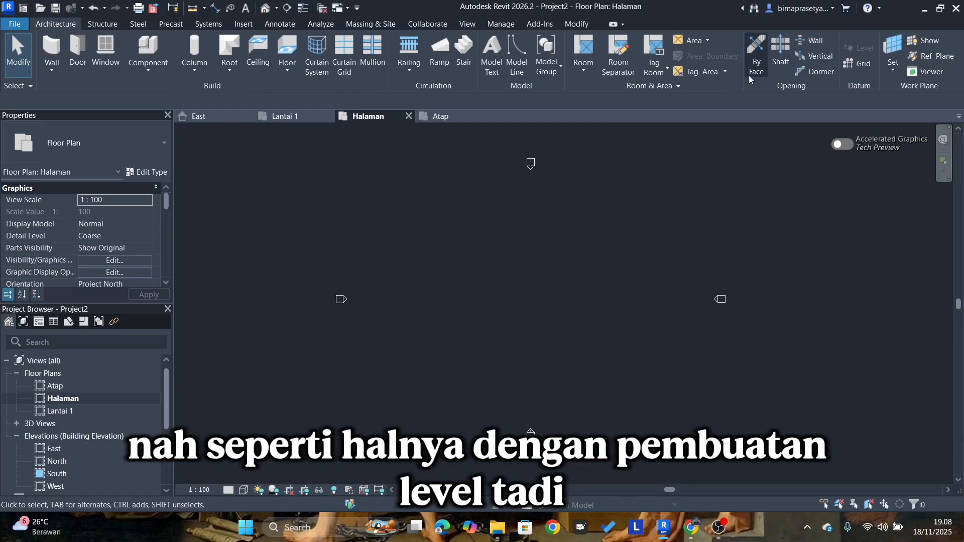
{"action": "left_click", "coordinate": [859, 64]}
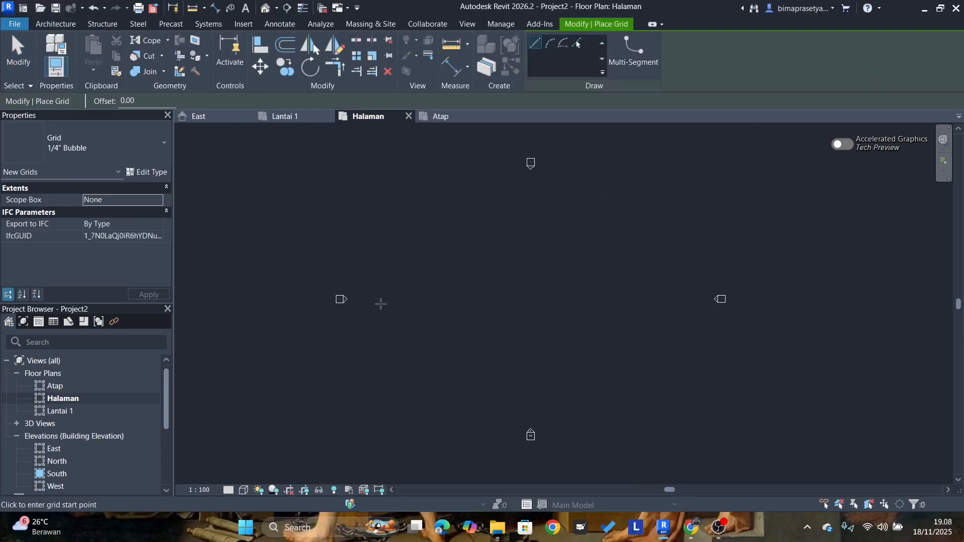
{"action": "left_click", "coordinate": [410, 202]}
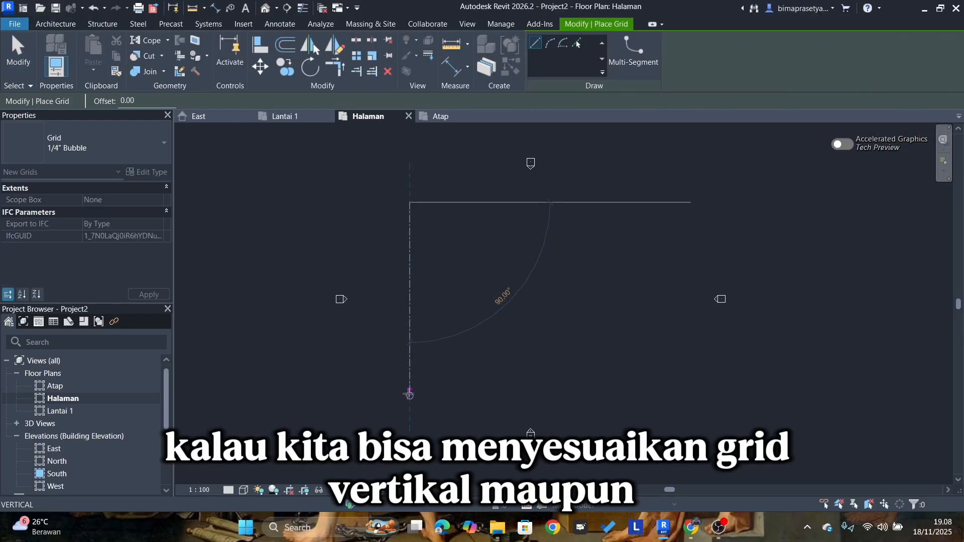
{"action": "left_click", "coordinate": [409, 394]}
Draw a horizontal grid line from left to right, crossing the vertical grid near its lower end.
{"action": "left_click", "coordinate": [367, 365]}
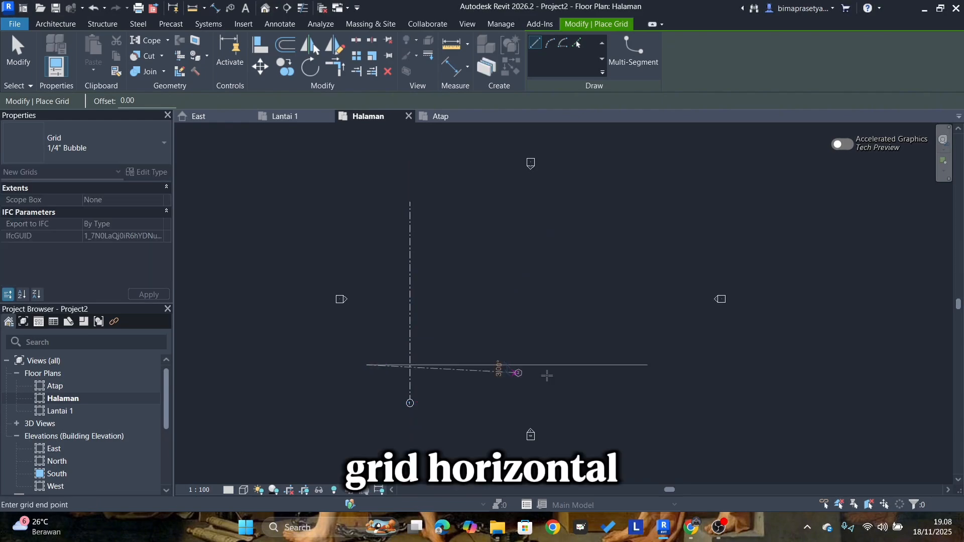
{"action": "left_click", "coordinate": [684, 365]}
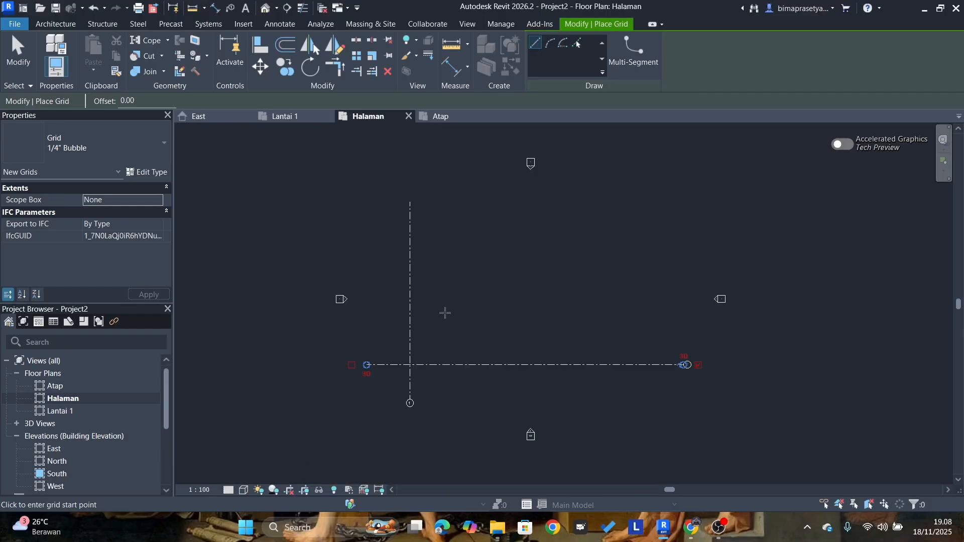
{"action": "key", "text": "Escape"}
{"action": "key", "text": "Escape"}
Copy the vertical grid line 150 cm to the right from its lower end.
{"action": "left_click", "coordinate": [407, 299]}
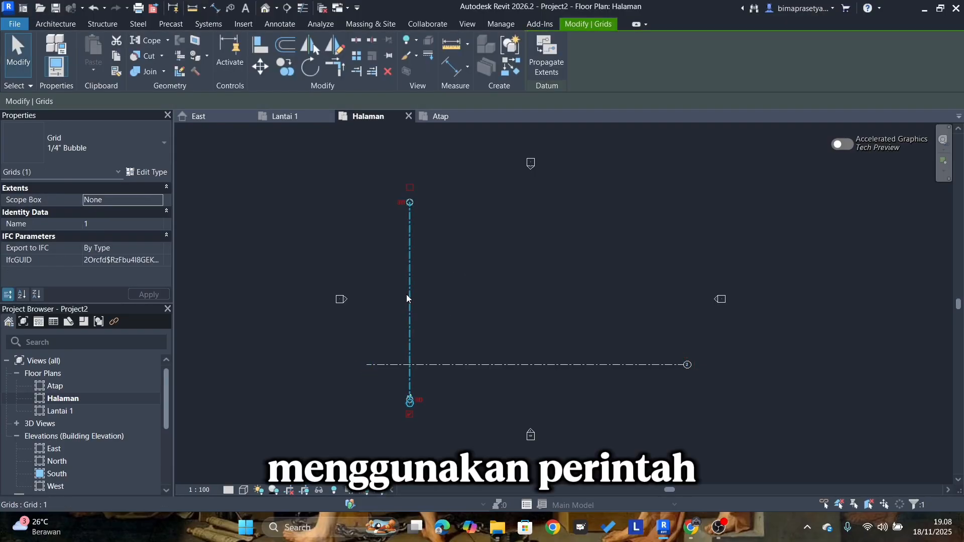
{"action": "left_click", "coordinate": [279, 68]}
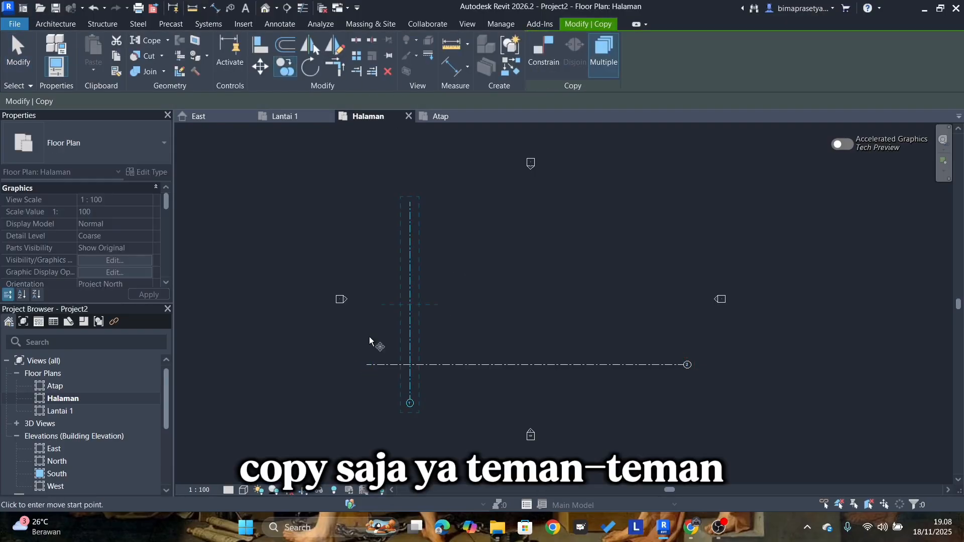
{"action": "left_click", "coordinate": [409, 395]}
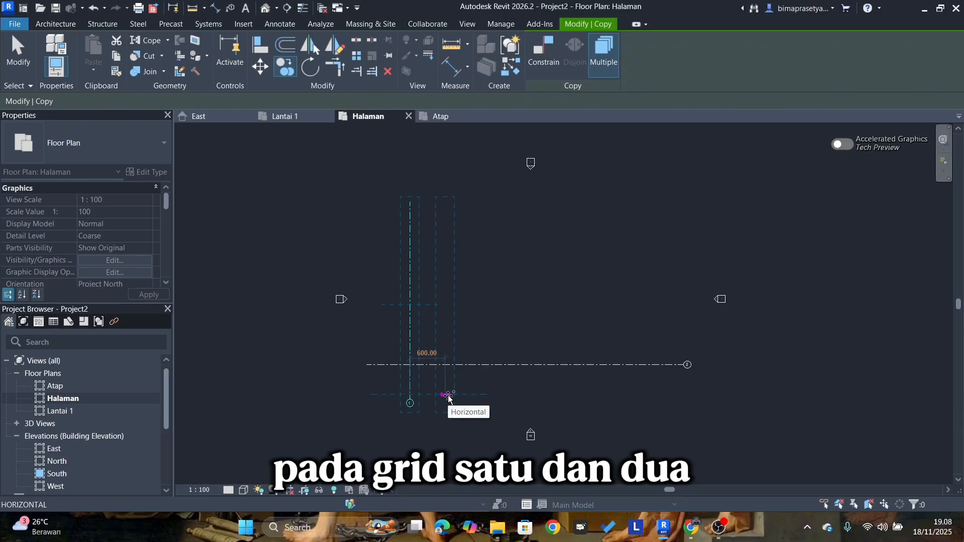
{"action": "type", "text": "150"}
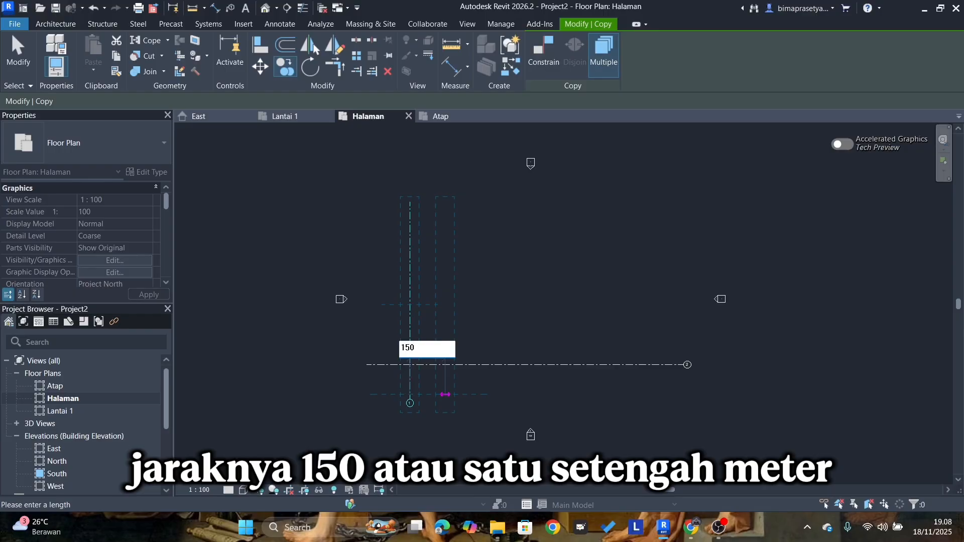
{"action": "key", "text": "Return"}
{"action": "key", "text": "Escape"}
{"action": "key", "text": "Escape"}
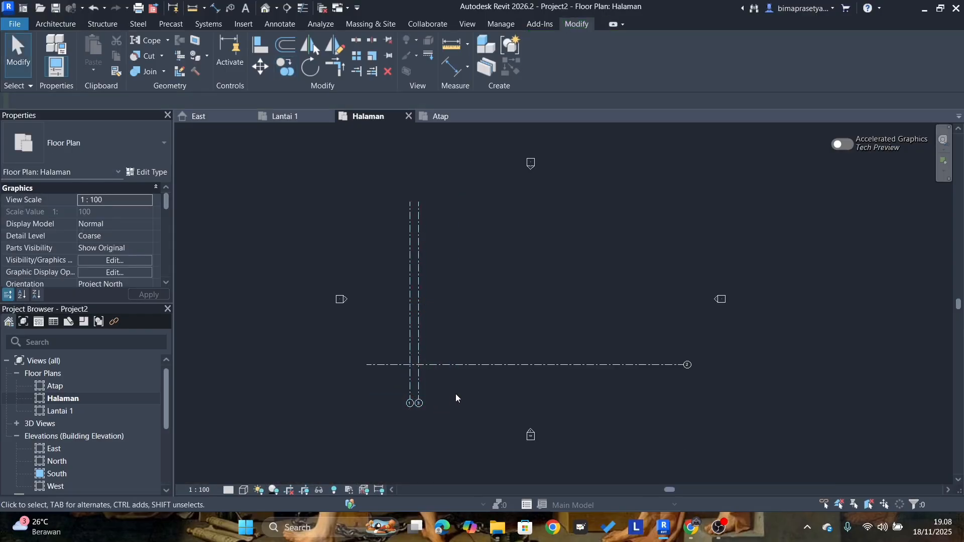
Try to rename the copied vertical grid as 2.
{"action": "scroll", "coordinate": [456, 394], "scroll_direction": "up", "scroll_amount": 2}
{"action": "middle_click_drag", "start_coordinate": [596, 358], "coordinate": [498, 370]}
{"action": "middle_click_drag", "start_coordinate": [421, 390], "coordinate": [457, 375]}
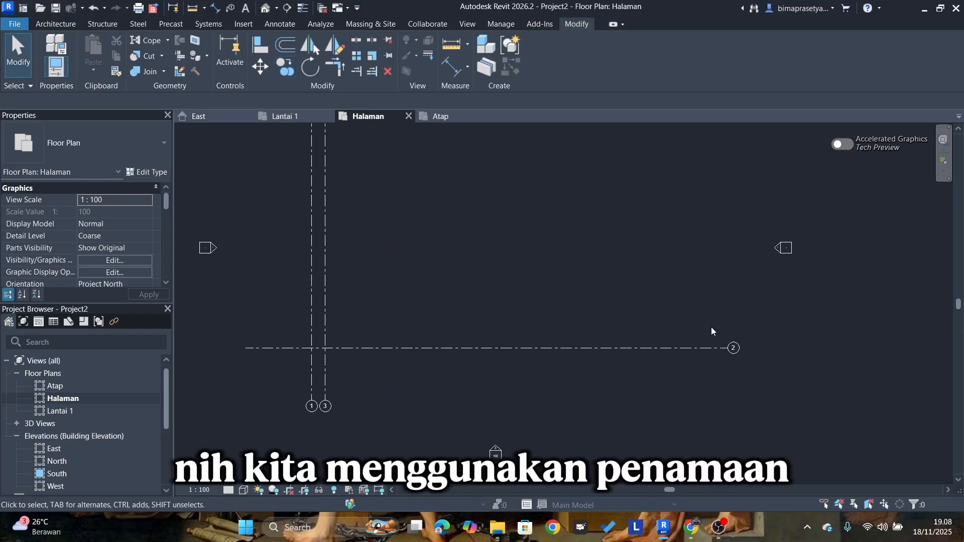
{"action": "left_click", "coordinate": [325, 407]}
{"action": "left_click", "coordinate": [325, 406]}
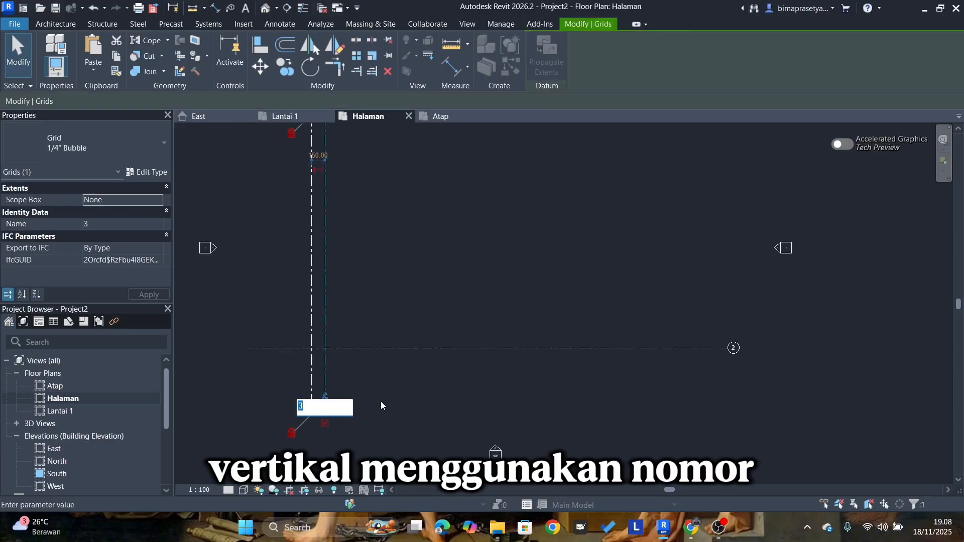
{"action": "type", "text": "2"}
{"action": "left_click", "coordinate": [436, 386]}
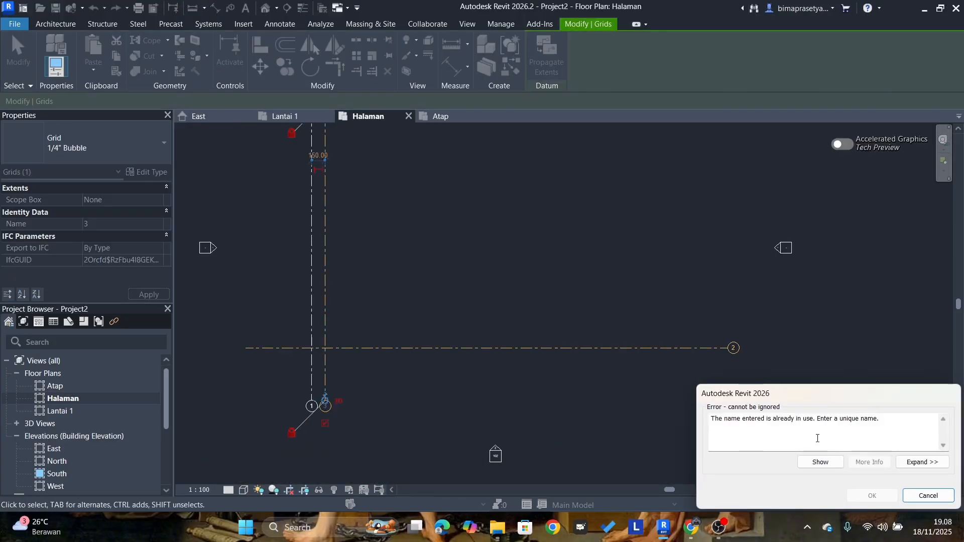
{"action": "left_click", "coordinate": [911, 497]}
Rename the horizontal grid as A and the second vertical grid as 2.
{"action": "double_click", "coordinate": [733, 348]}
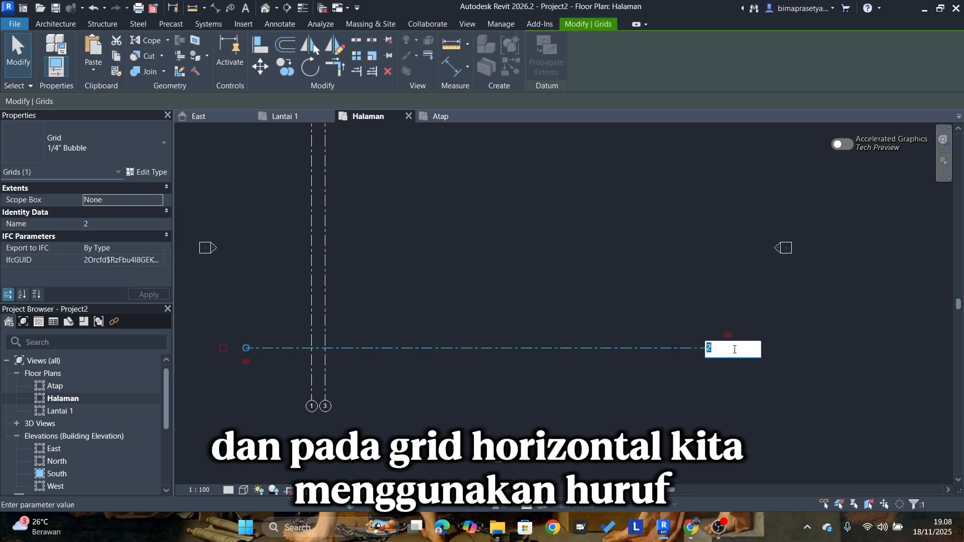
{"action": "key", "text": "Return"}
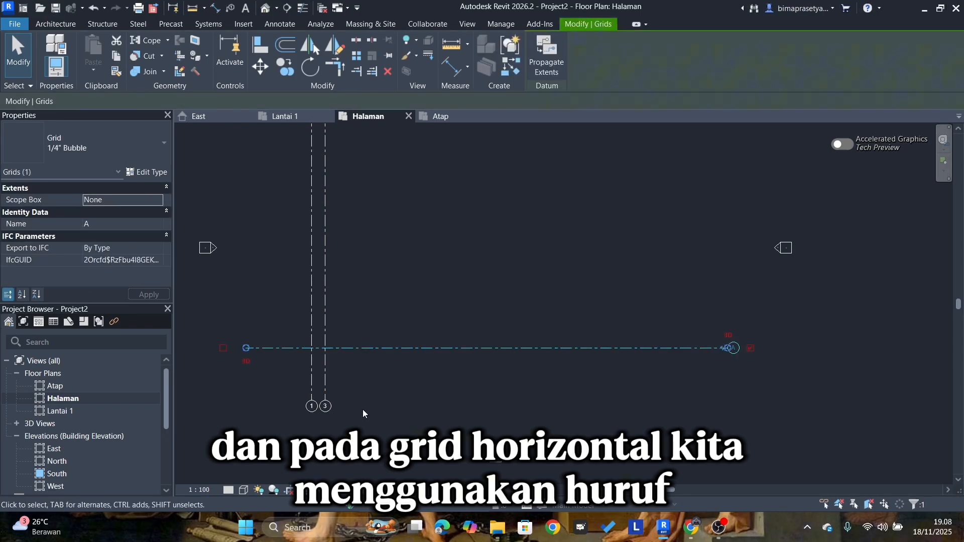
{"action": "double_click", "coordinate": [325, 406]}
{"action": "type", "text": "2"}
{"action": "key", "text": "Return"}
{"action": "left_click", "coordinate": [368, 304]}
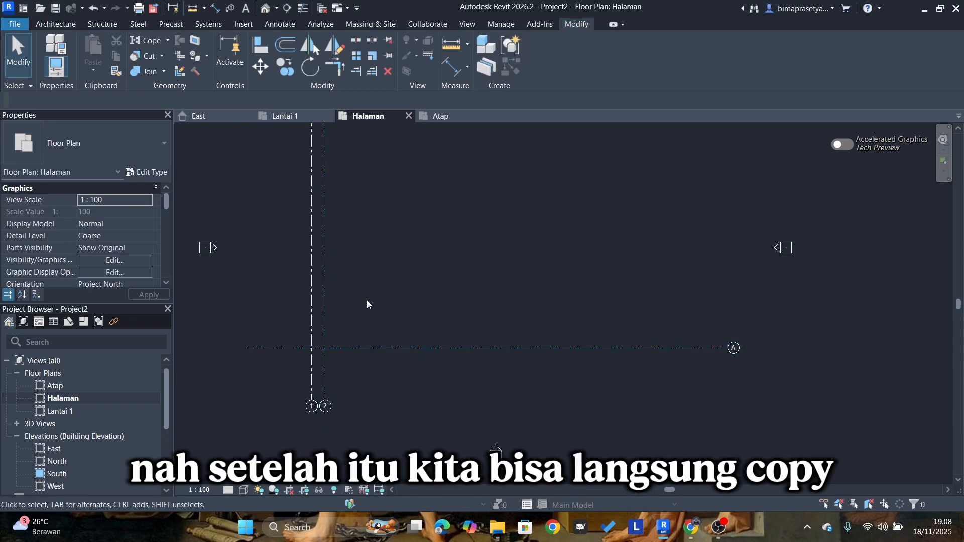
Copy vertical grid 2 horizontally to the right by 450 cm.
{"action": "left_click", "coordinate": [327, 323]}
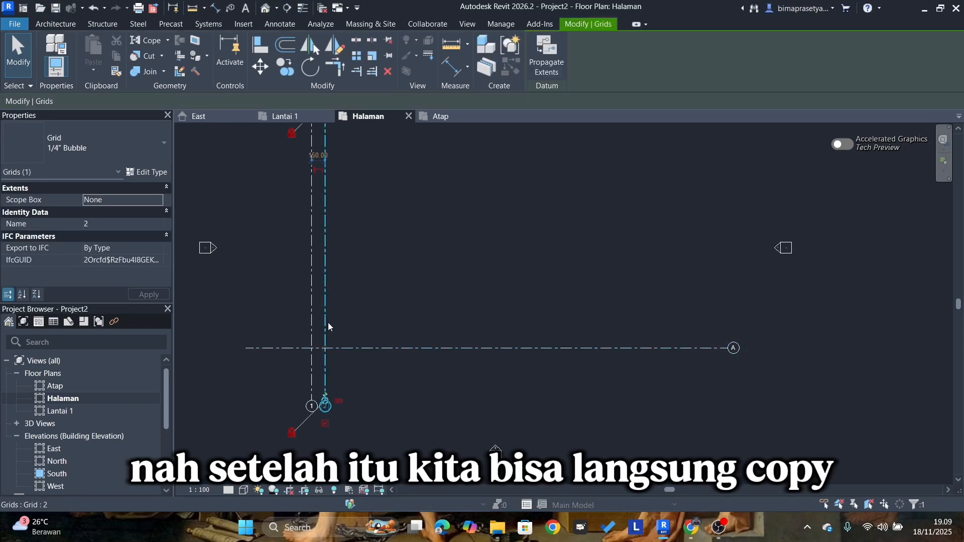
{"action": "left_click", "coordinate": [291, 67]}
{"action": "left_click", "coordinate": [325, 384]}
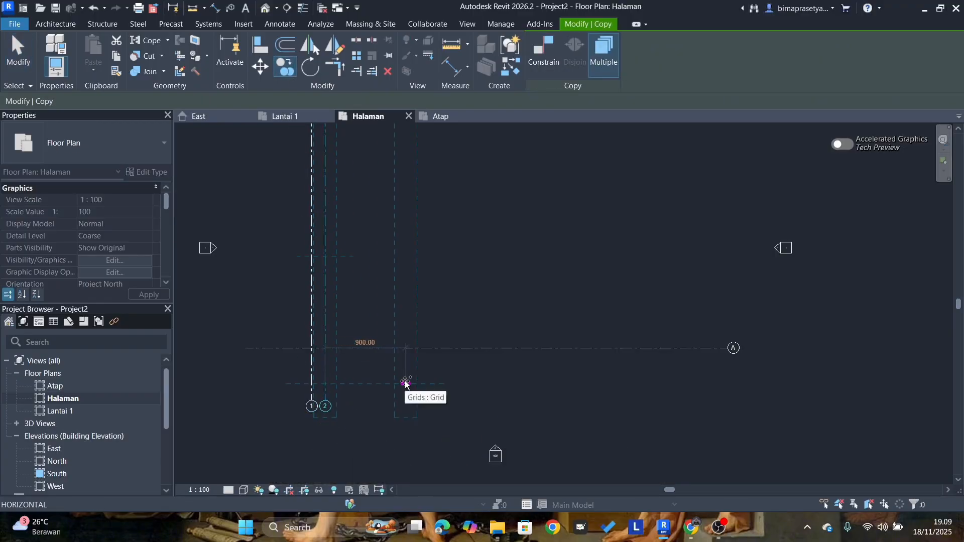
{"action": "type", "text": "45"}
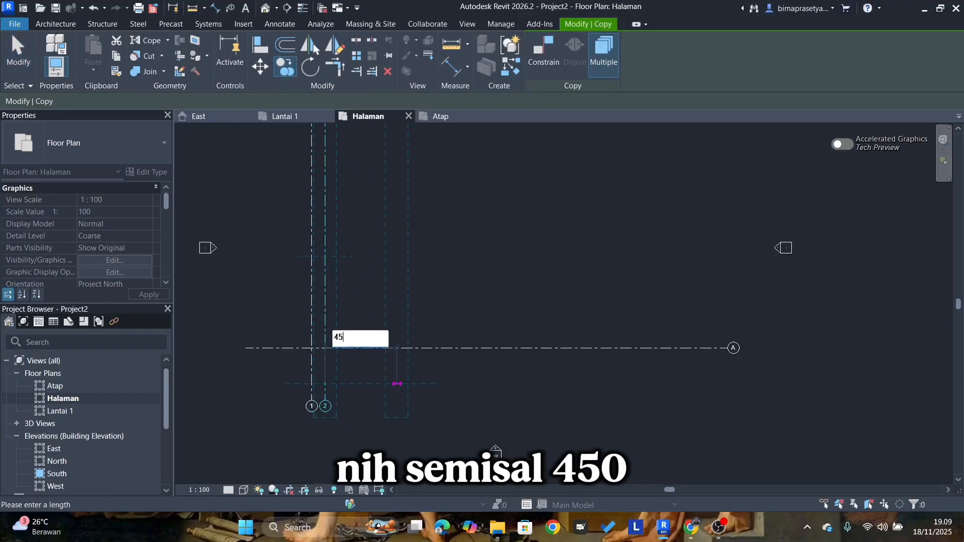
{"action": "type", "text": "0"}
{"action": "key", "text": "Return"}
{"action": "key", "text": "Escape"}
{"action": "key", "text": "Escape"}
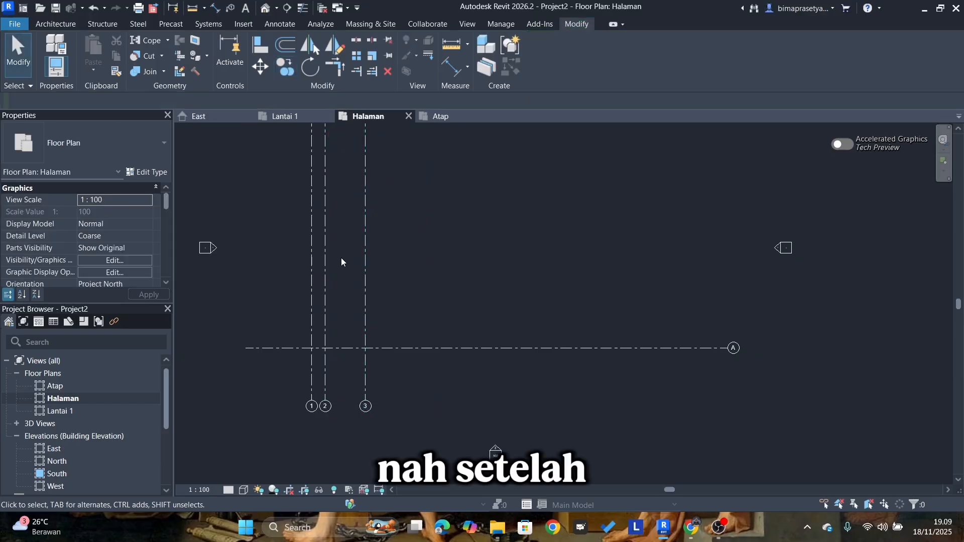
Copy horizontal grid A straight upward by 700 cm.
{"action": "middle_click_drag", "start_coordinate": [322, 303], "coordinate": [376, 304]}
{"action": "left_click", "coordinate": [471, 350]}
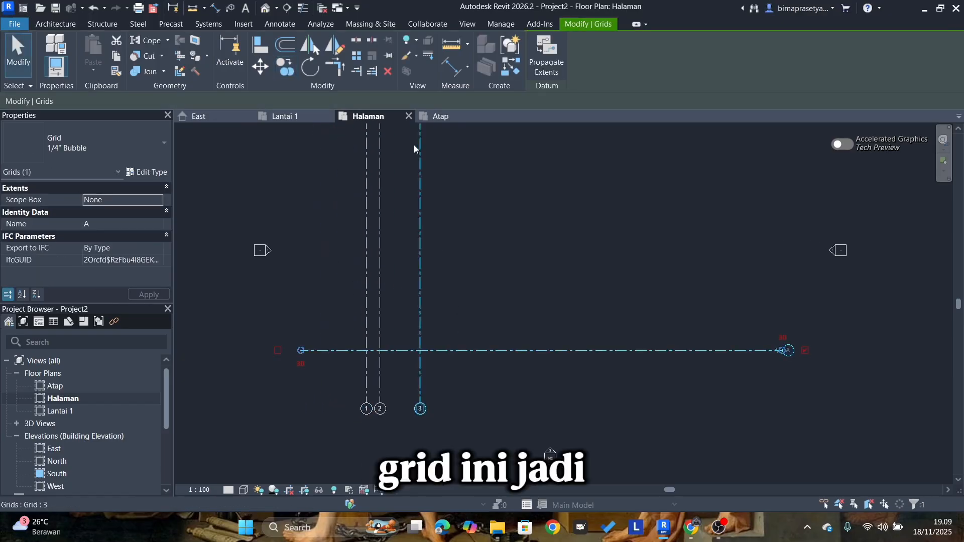
{"action": "left_click", "coordinate": [283, 75]}
{"action": "left_click", "coordinate": [498, 349]}
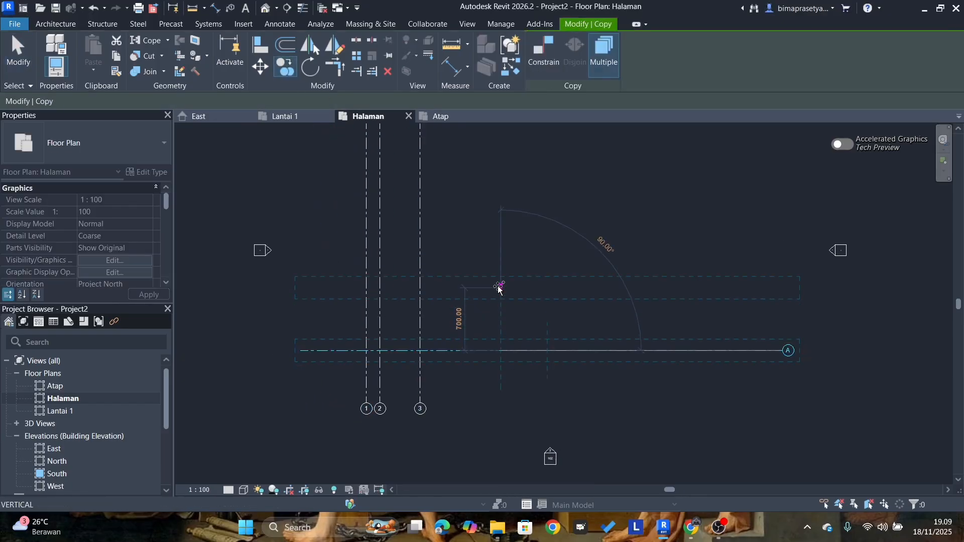
{"action": "left_click", "coordinate": [498, 288]}
{"action": "key", "text": "Escape"}
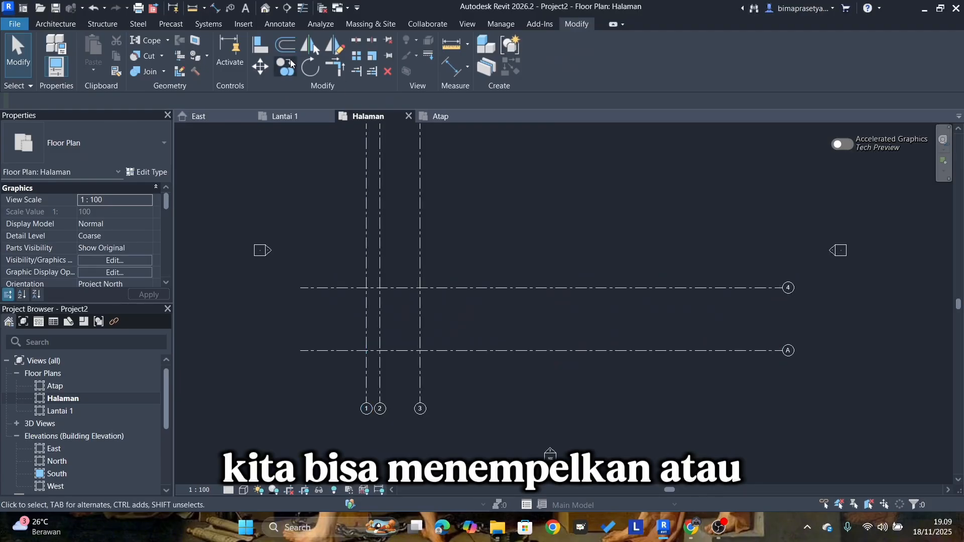
{"action": "left_click", "coordinate": [450, 66]}
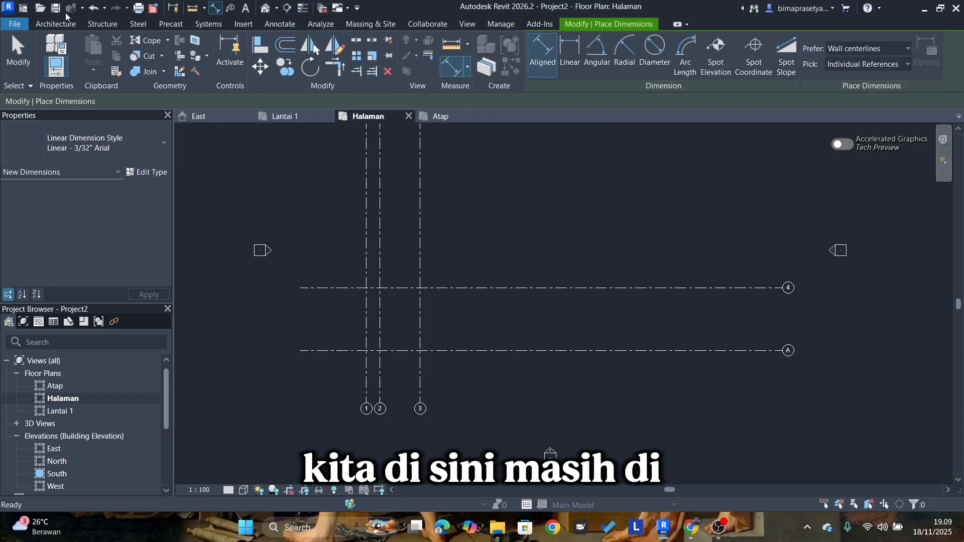
{"action": "key", "text": "Escape"}
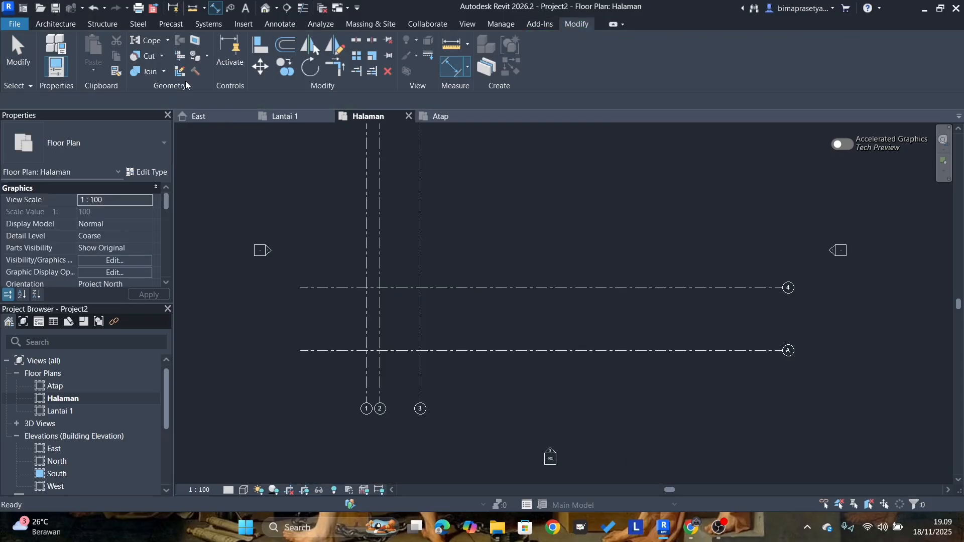
{"action": "left_click", "coordinate": [481, 288]}
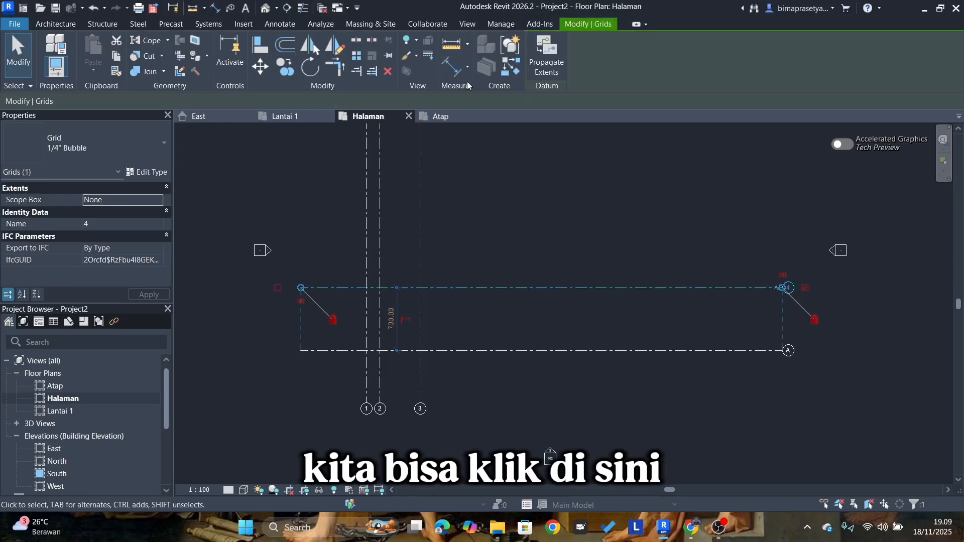
Add an aligned dimension between vertical grids 1 and 2, just above their bubbles.
{"action": "left_click", "coordinate": [451, 66]}
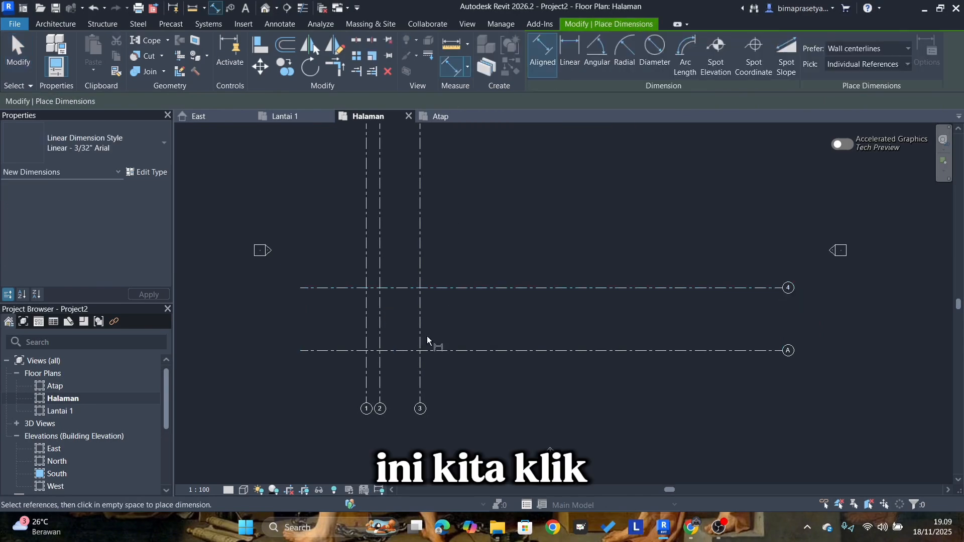
{"action": "left_click", "coordinate": [366, 378]}
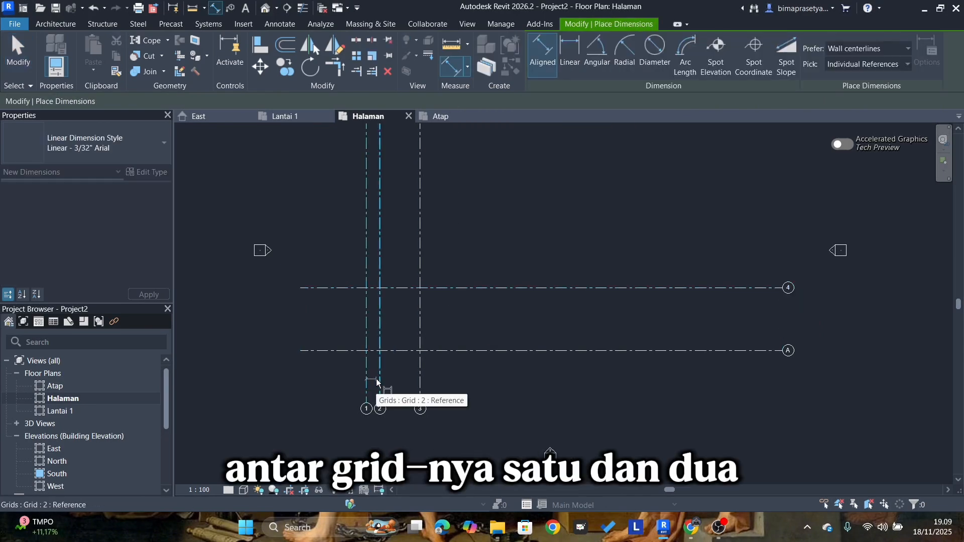
{"action": "left_click", "coordinate": [377, 380]}
{"action": "scroll", "coordinate": [377, 380], "scroll_direction": "up", "scroll_amount": 3}
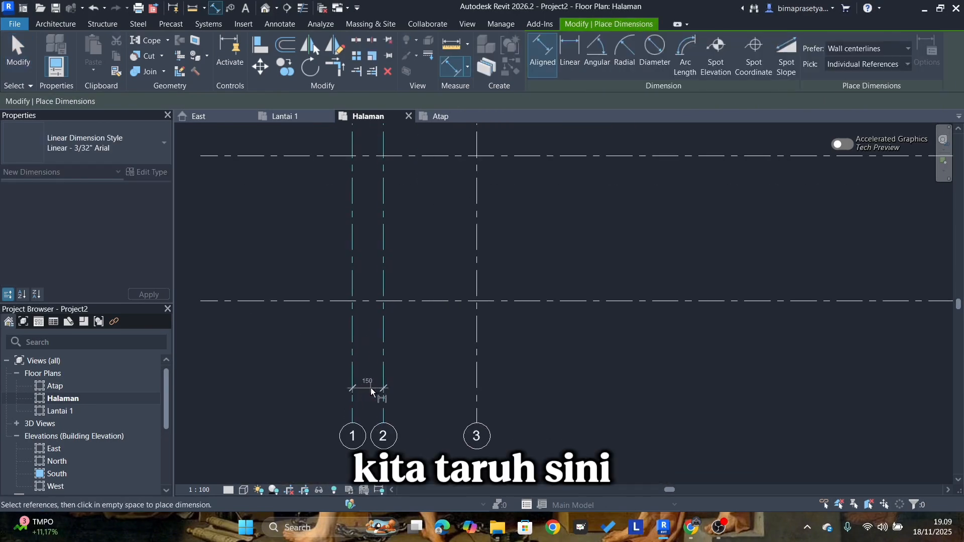
{"action": "left_click", "coordinate": [371, 387]}
Add an aligned dimension between vertical grids 2 and 3, in line with the dimension between grids 1 and 2.
{"action": "left_click", "coordinate": [384, 378]}
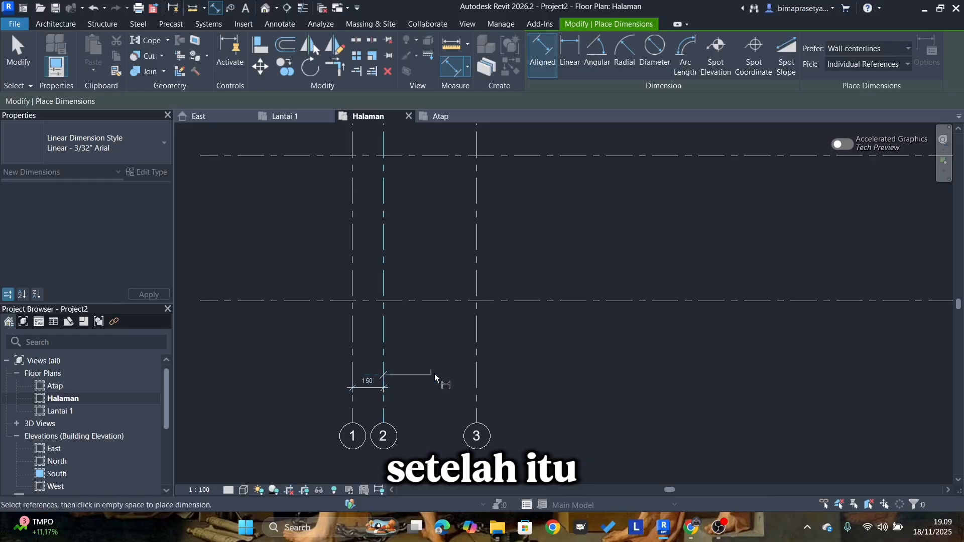
{"action": "left_click", "coordinate": [474, 371]}
{"action": "left_click", "coordinate": [391, 387]}
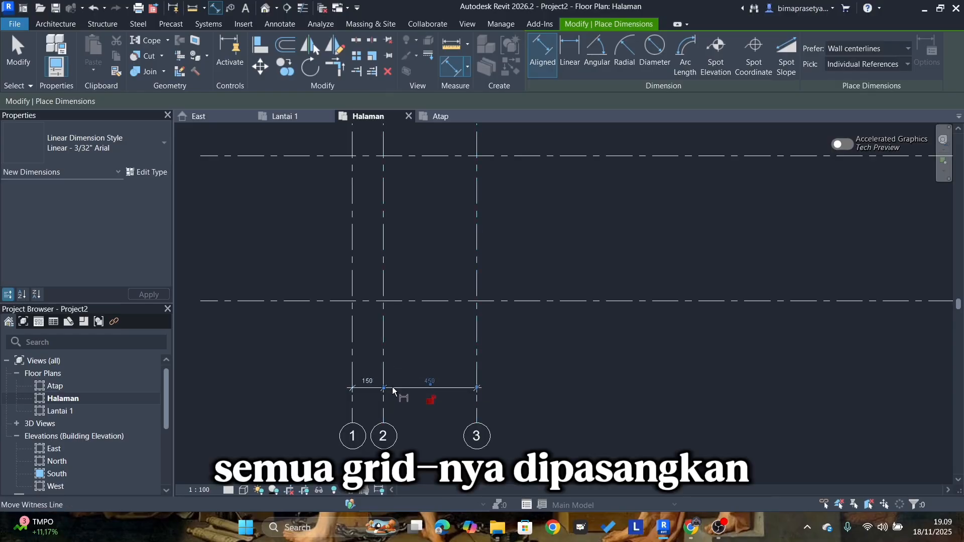
{"action": "key", "text": "Escape"}
{"action": "key", "text": "Escape"}
{"action": "middle_click_drag", "start_coordinate": [365, 274], "coordinate": [401, 244]}
{"action": "scroll", "coordinate": [412, 356], "scroll_direction": "up", "scroll_amount": 4}
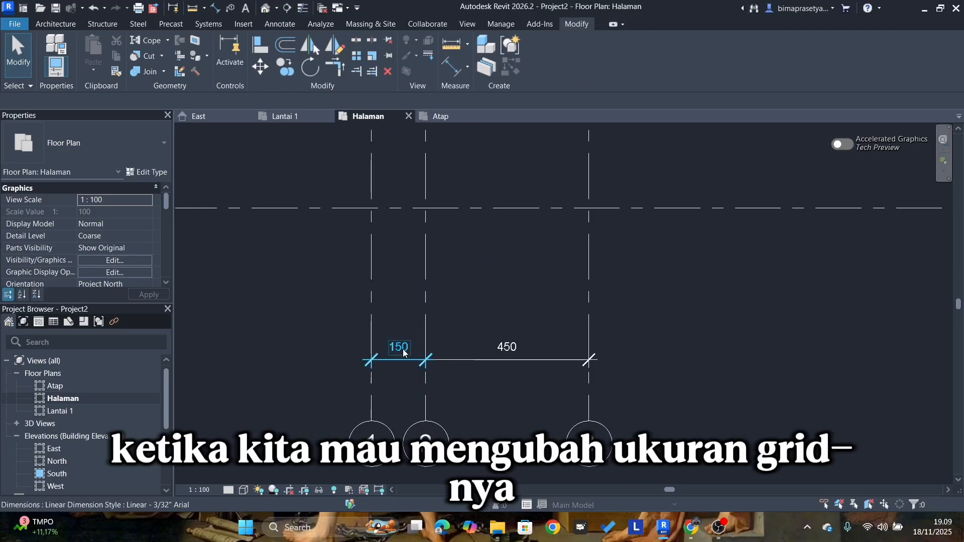
{"action": "left_click", "coordinate": [399, 349]}
{"action": "left_click", "coordinate": [399, 347]}
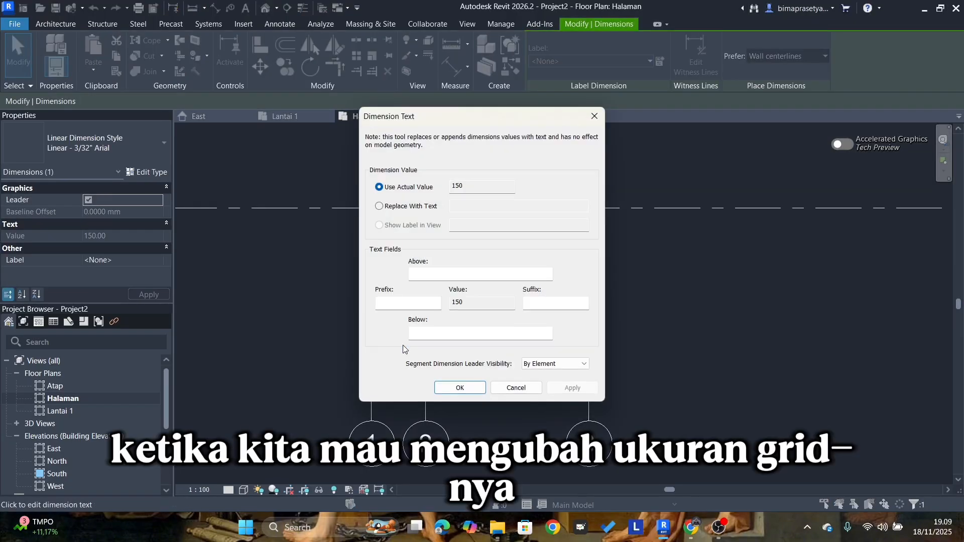
{"action": "key", "text": "Escape"}
{"action": "key", "text": "Escape"}
{"action": "left_click", "coordinate": [423, 379]}
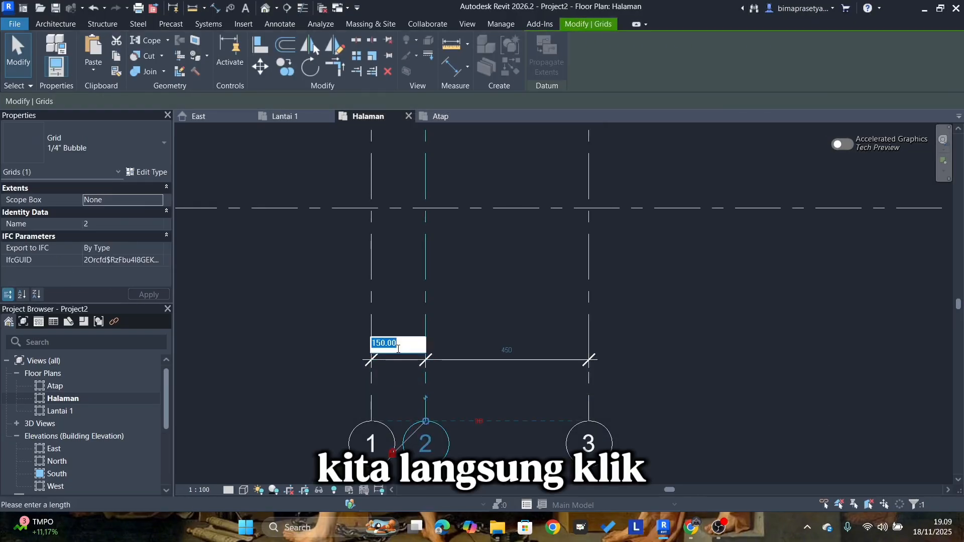
{"action": "key", "text": "Escape"}
Move vertical grid 1 by setting its distance to grid 2 to 200 cm.
{"action": "left_click", "coordinate": [370, 319]}
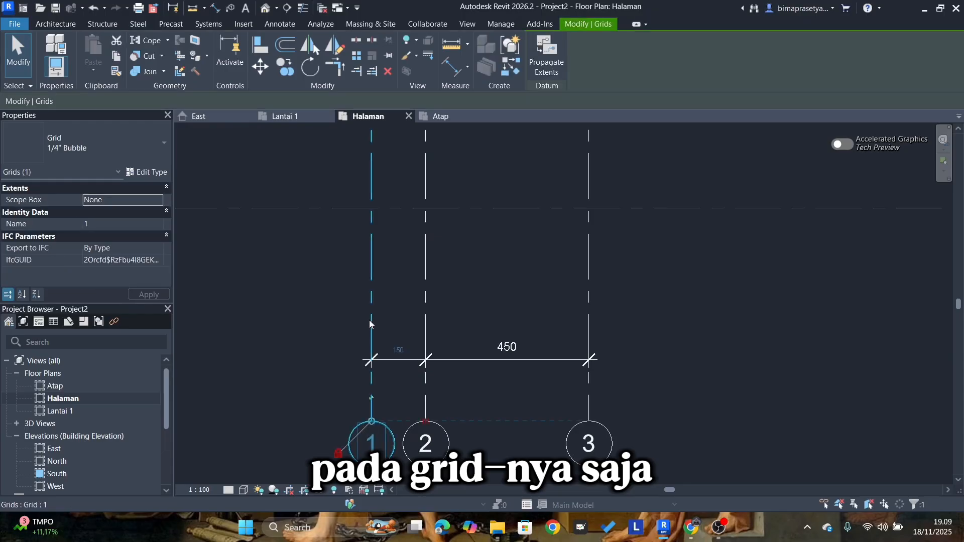
{"action": "left_click", "coordinate": [400, 350]}
{"action": "type", "text": "20"}
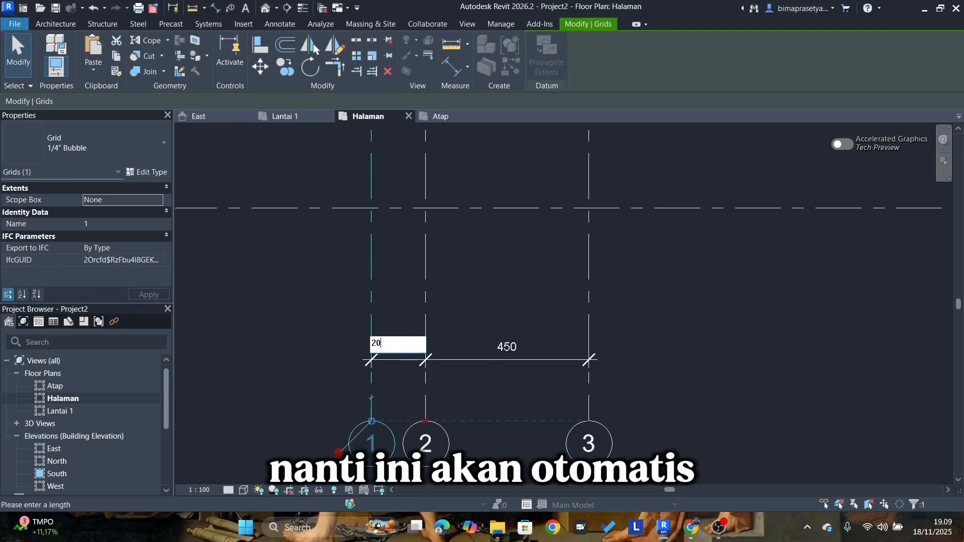
{"action": "type", "text": "0"}
{"action": "key", "text": "Return"}
{"action": "left_click", "coordinate": [405, 304]}
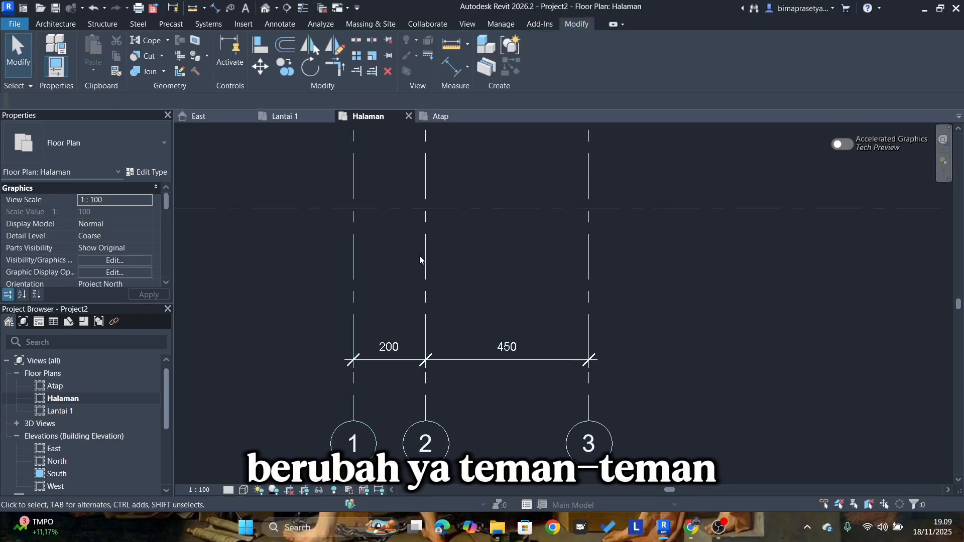
{"action": "scroll", "coordinate": [452, 251], "scroll_direction": "down", "scroll_amount": 3}
{"action": "middle_click_drag", "start_coordinate": [472, 244], "coordinate": [544, 296]}
{"action": "scroll", "coordinate": [495, 254], "scroll_direction": "down", "scroll_amount": 2}
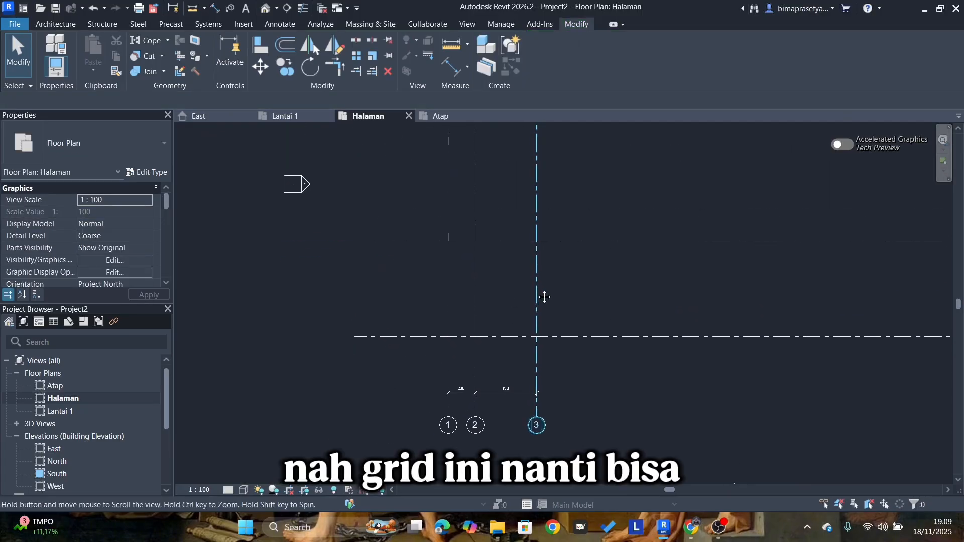
{"action": "middle_click_drag", "start_coordinate": [509, 265], "coordinate": [460, 269]}
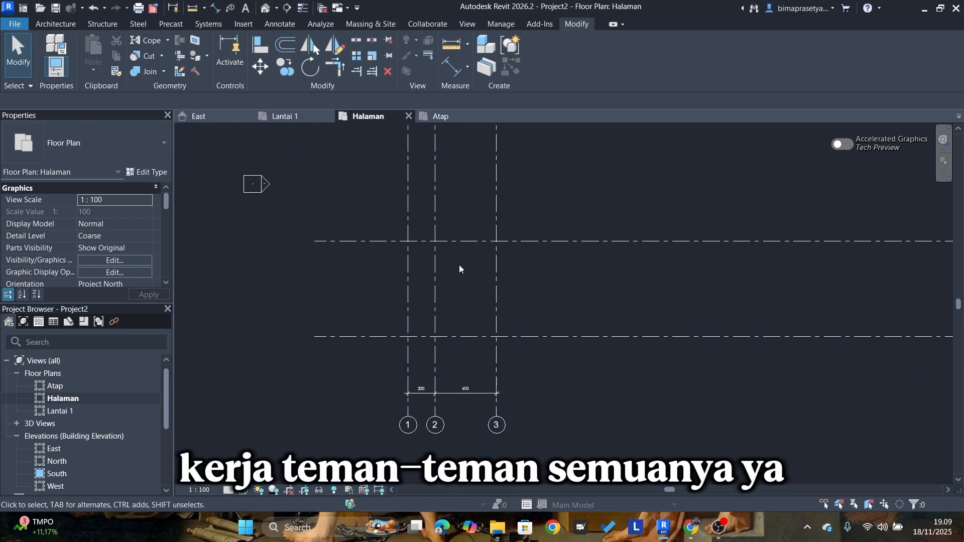
{"action": "middle_click_drag", "start_coordinate": [485, 172], "coordinate": [486, 199]}
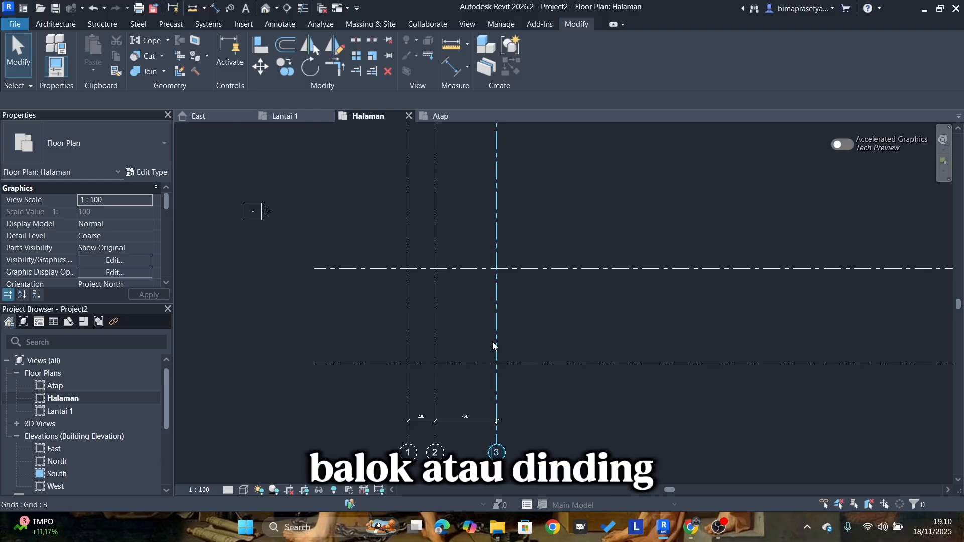
{"action": "scroll", "coordinate": [426, 383], "scroll_direction": "up", "scroll_amount": 2}
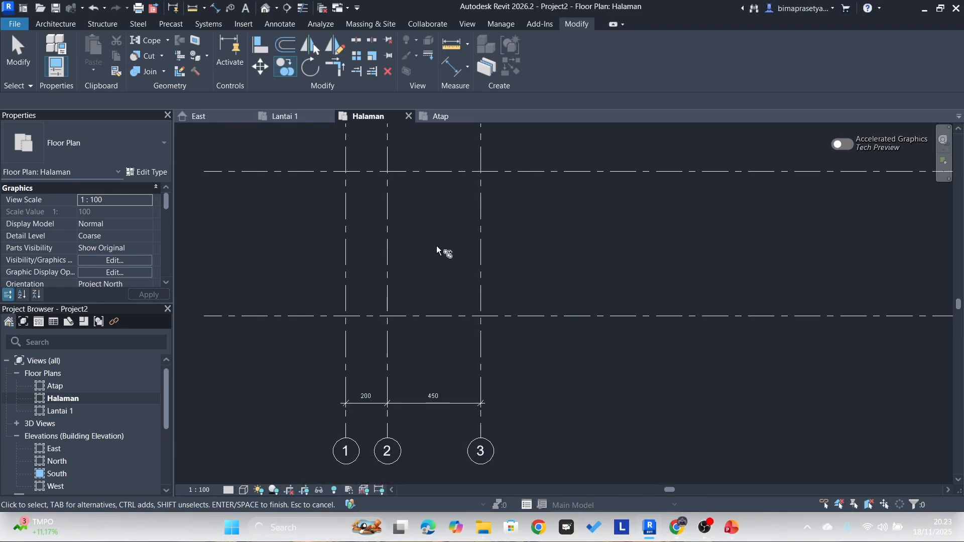
{"action": "middle_click_drag", "start_coordinate": [444, 254], "coordinate": [496, 235]}
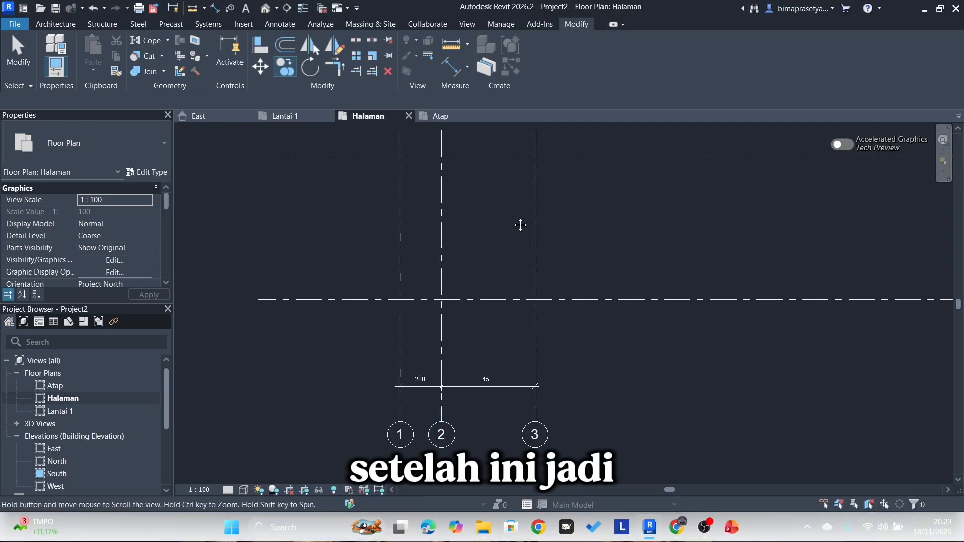
{"action": "middle_click_drag", "start_coordinate": [521, 224], "coordinate": [502, 261]}
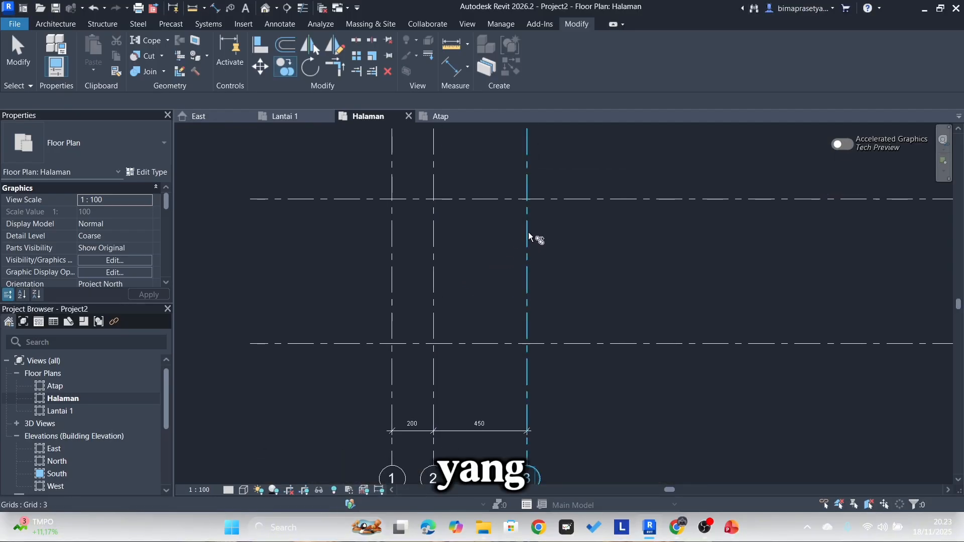
{"action": "mouse_move", "coordinate": [581, 291]}
{"action": "middle_mouse_down"}
{"action": "mouse_move", "coordinate": [574, 269]}
{"action": "mouse_move", "coordinate": [585, 252]}
{"action": "mouse_move", "coordinate": [578, 293]}
{"action": "middle_mouse_up"}
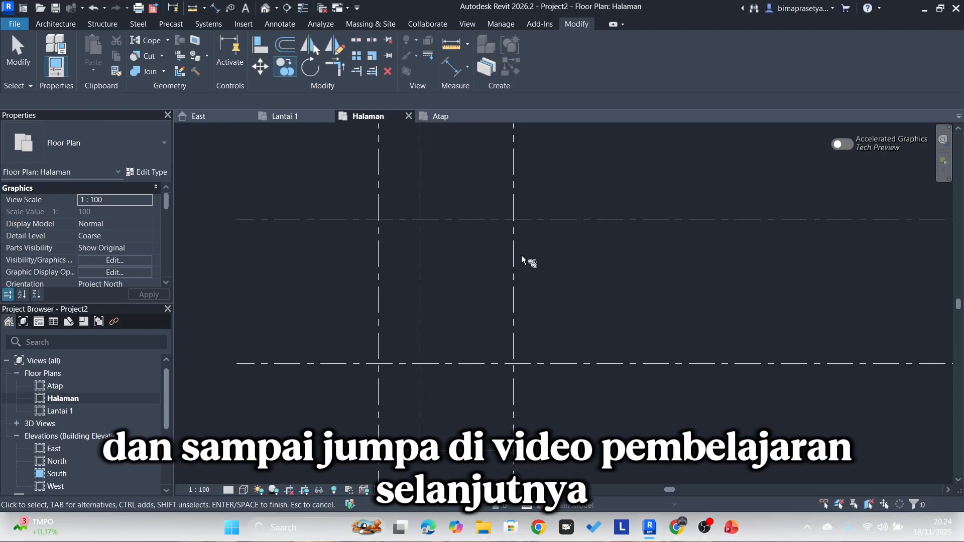
{"action": "middle_click_drag", "start_coordinate": [538, 276], "coordinate": [534, 293]}
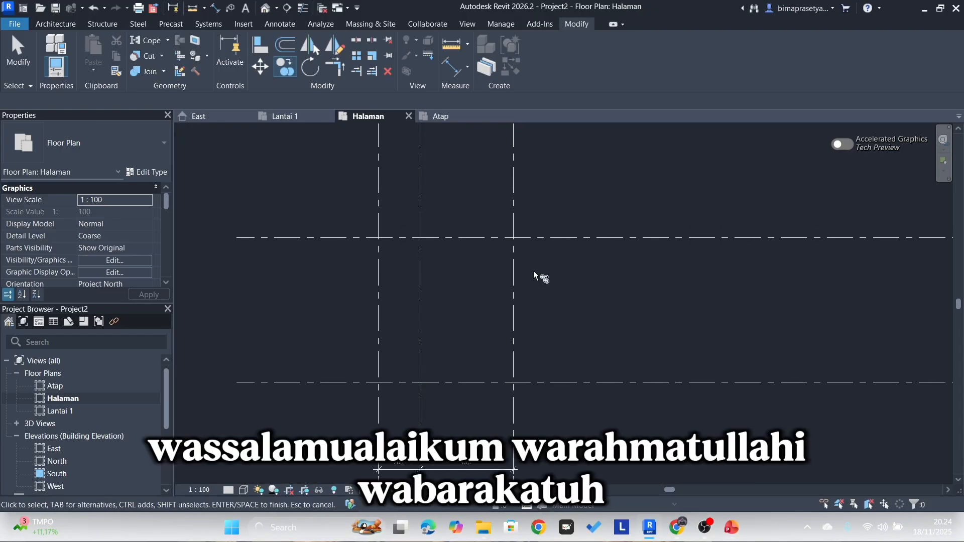